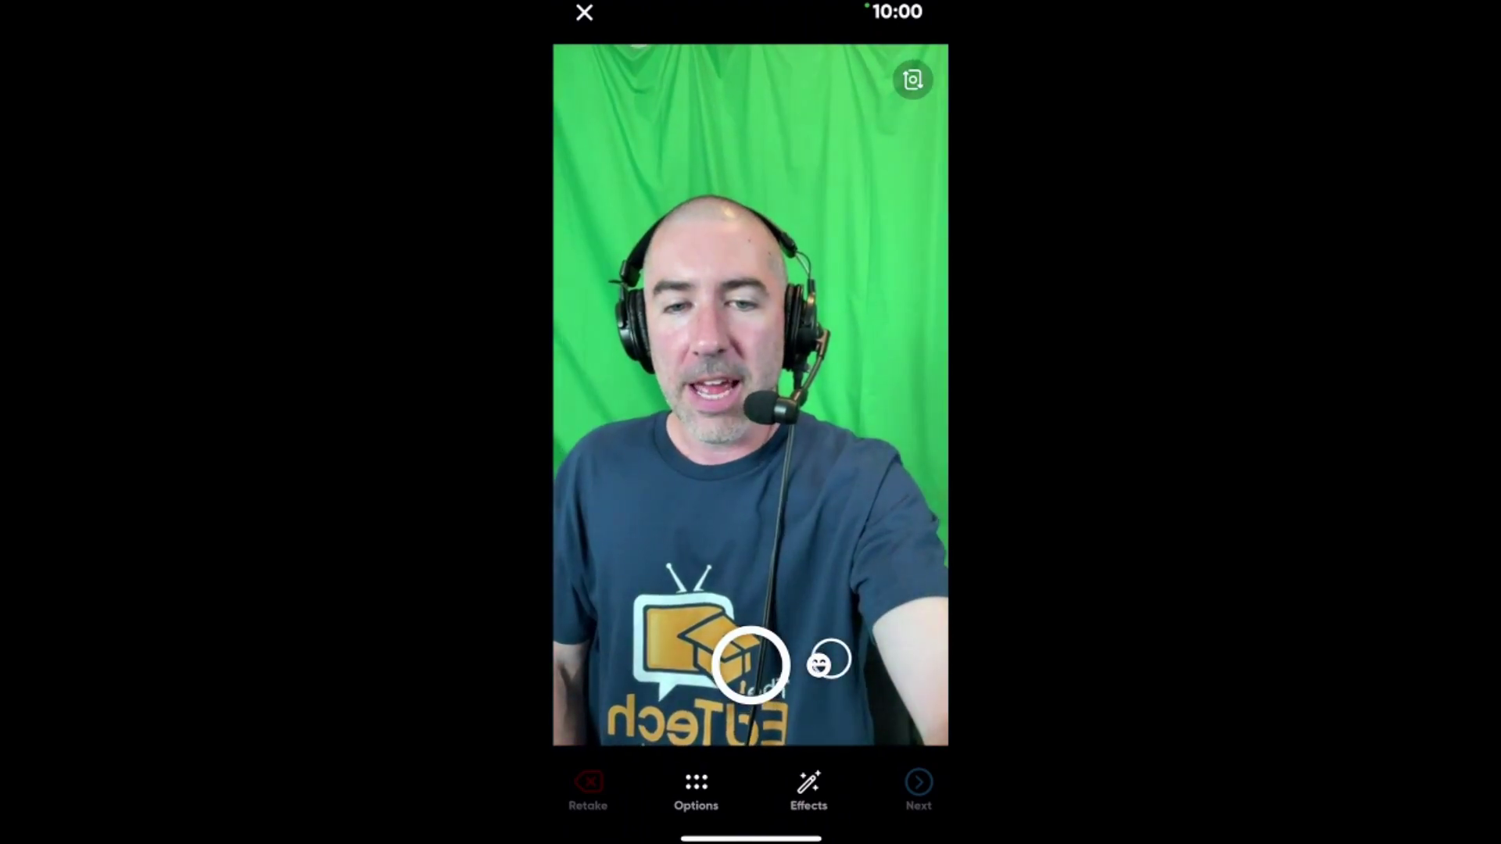
Step: Turn on lens effects and cycle through lenses including Underwater Dreams, Space Helmet and Balloon Time
click(829, 659)
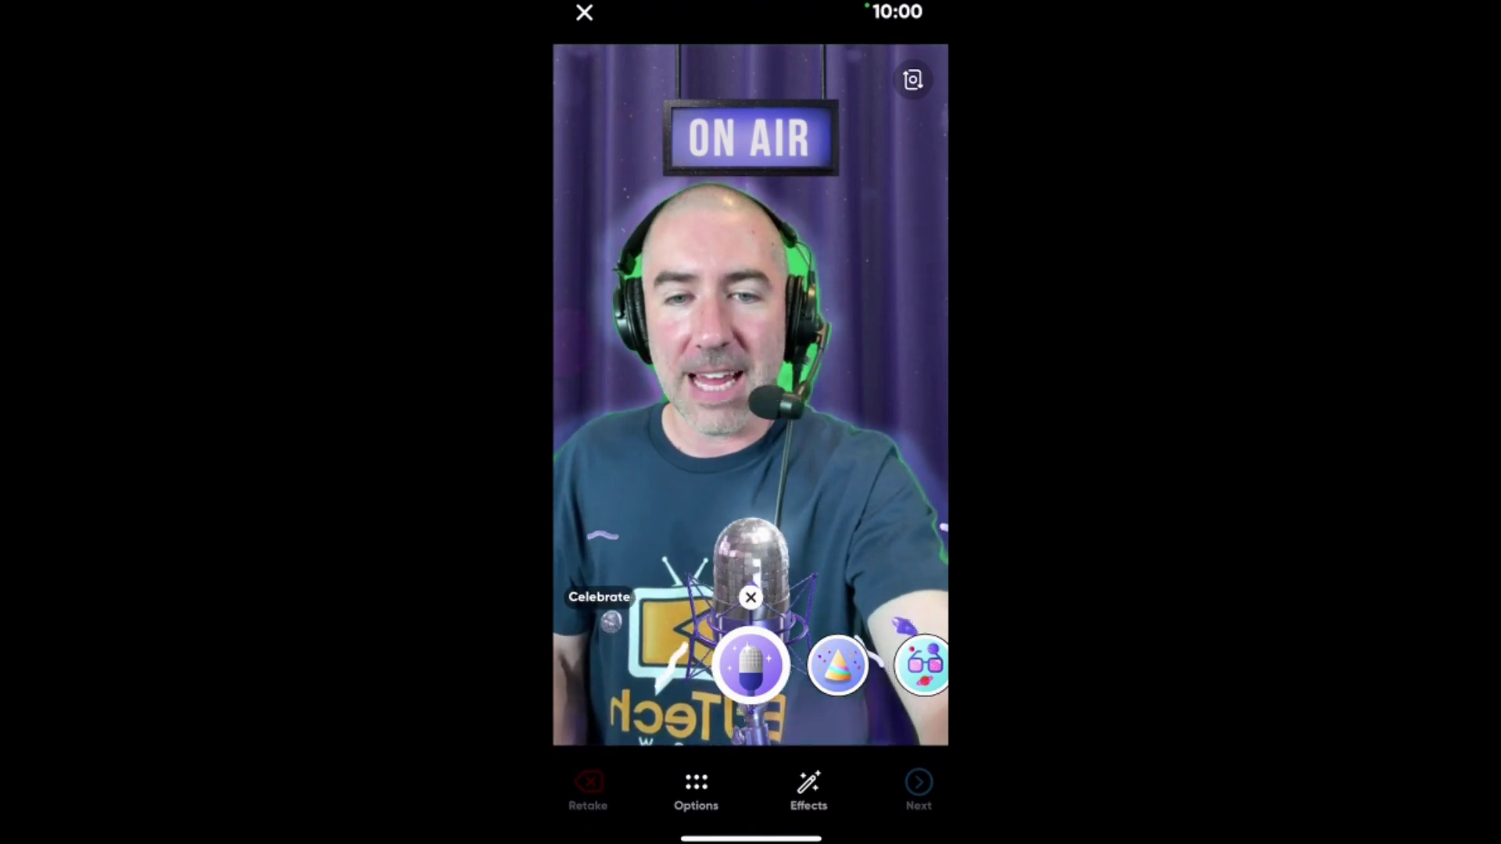
click(837, 665)
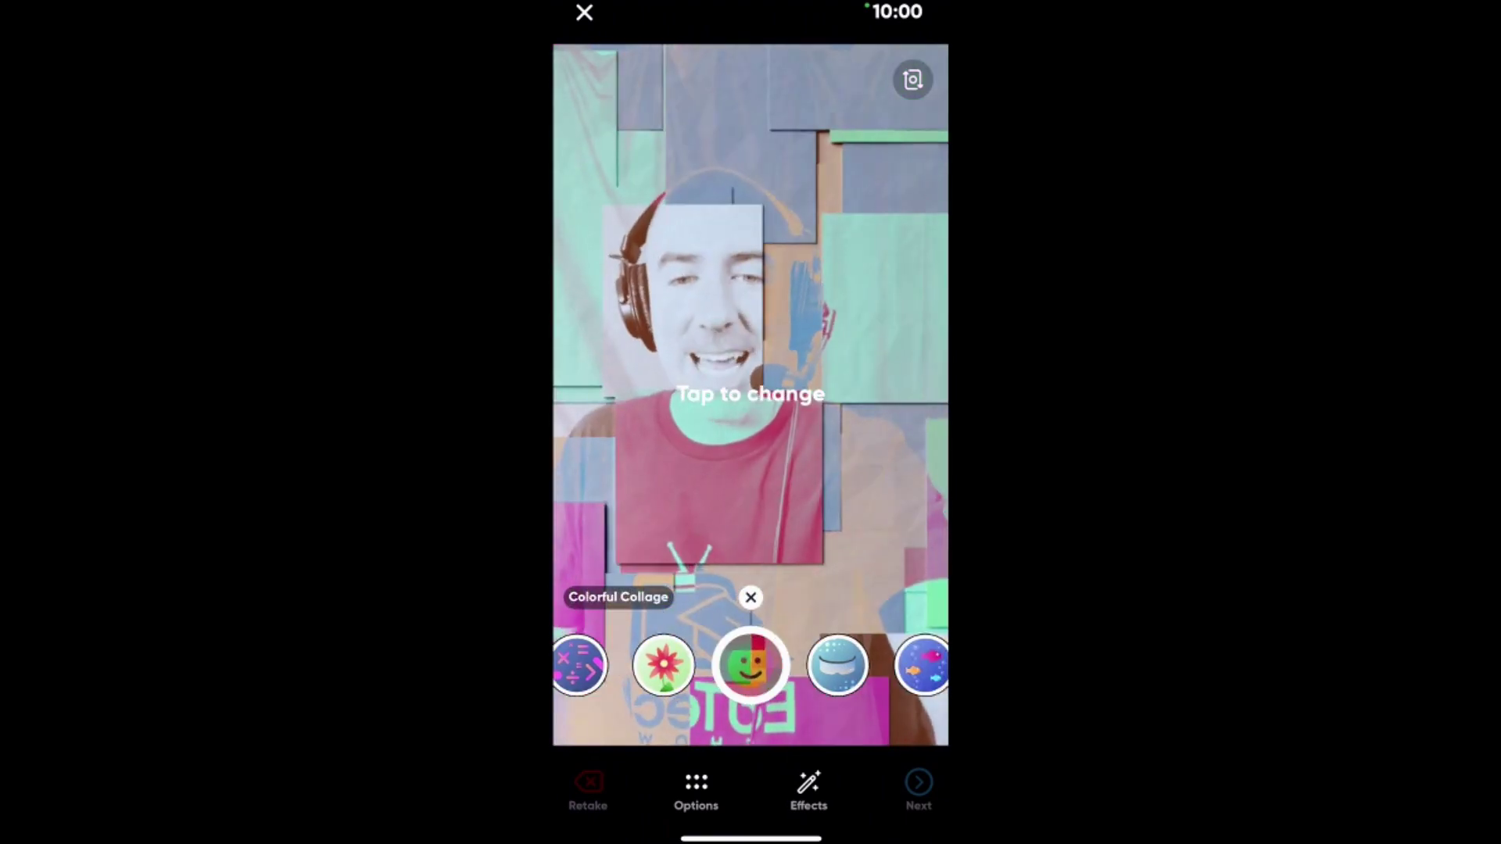
click(833, 665)
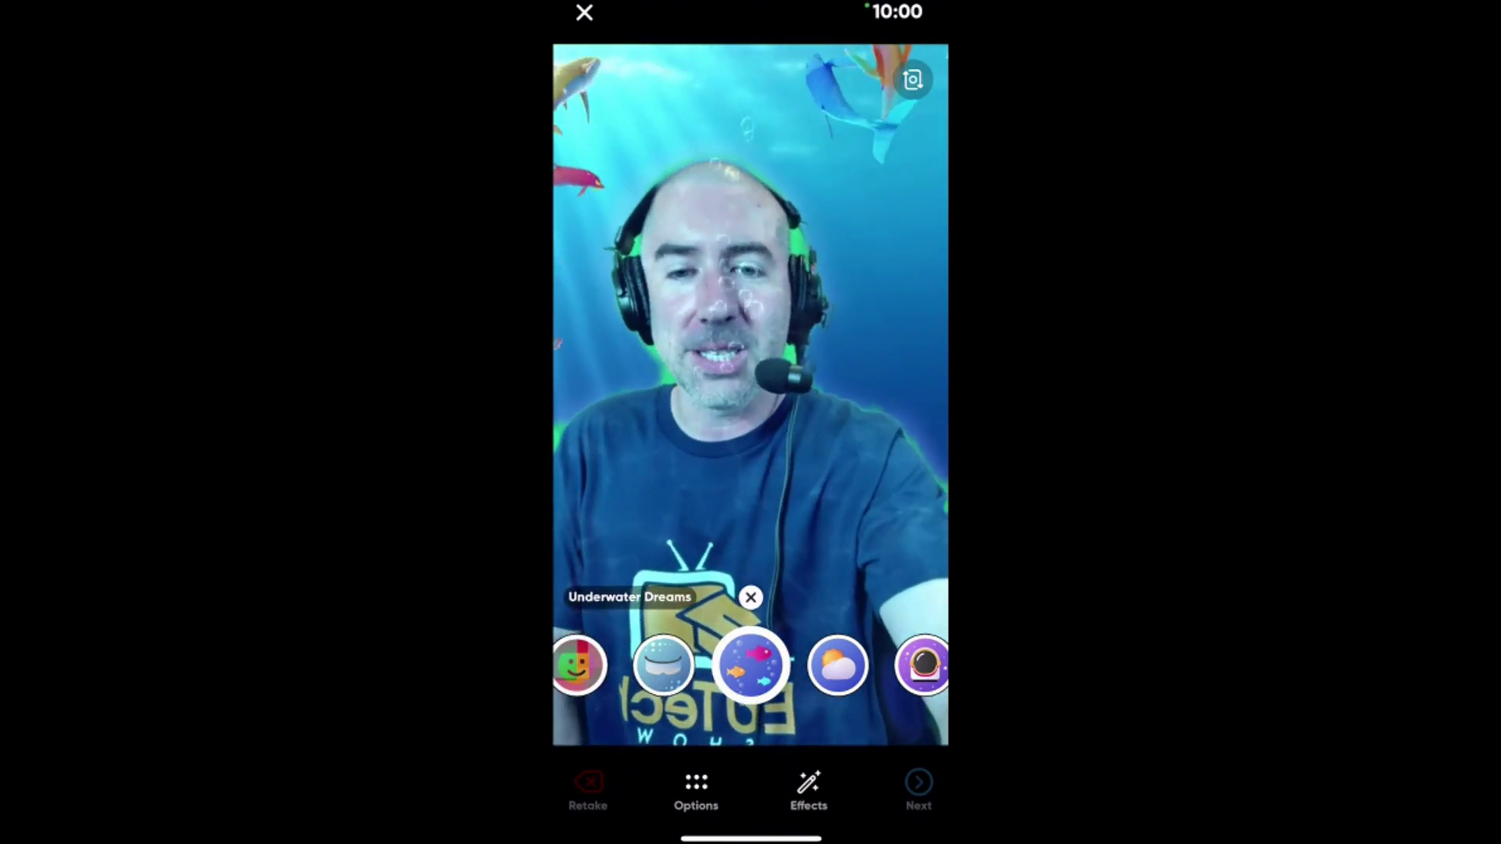
click(837, 665)
click(837, 665)
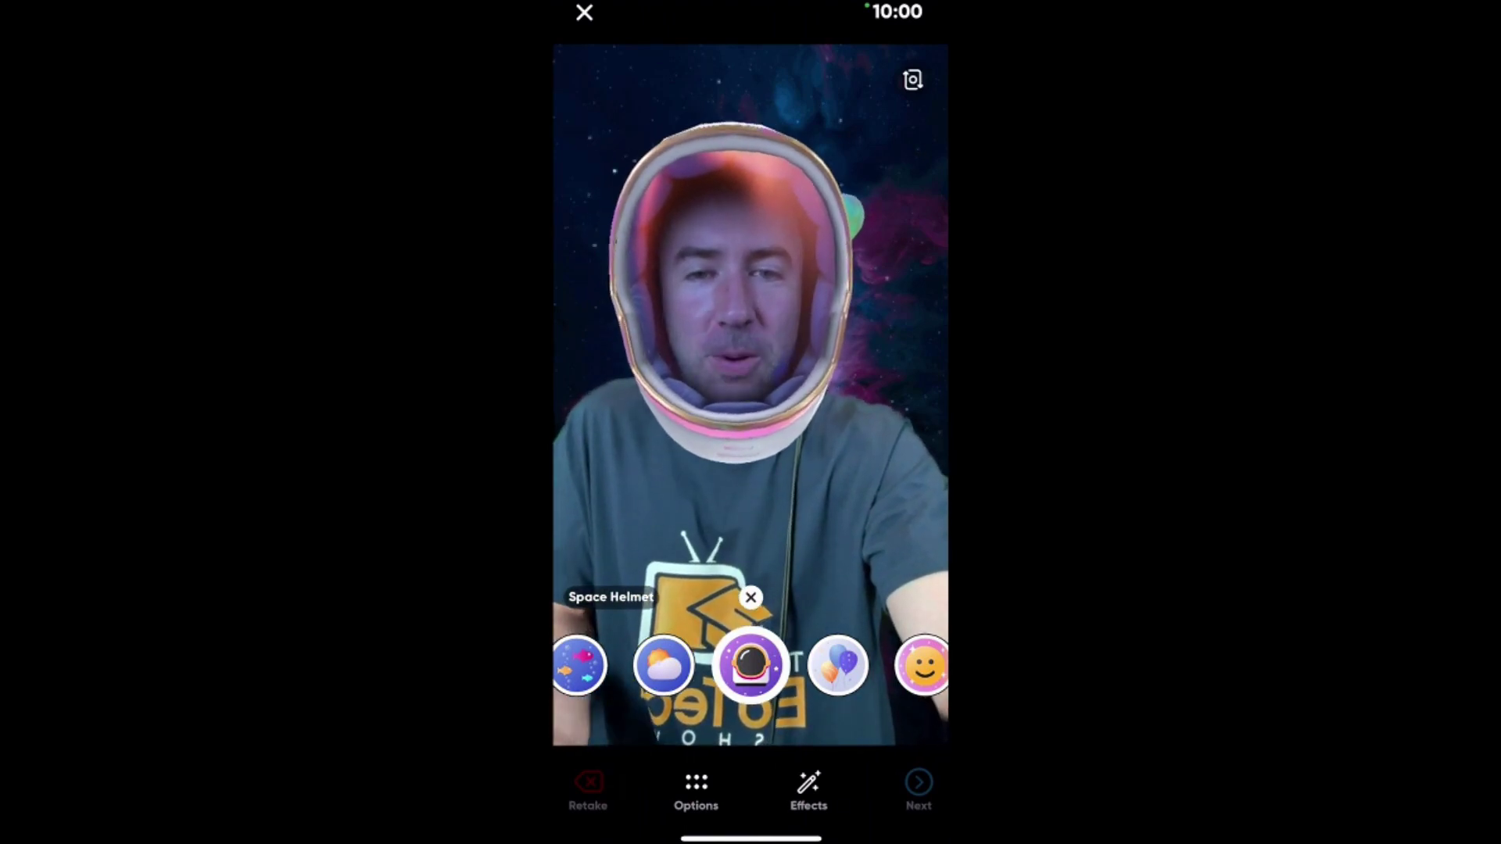
click(837, 665)
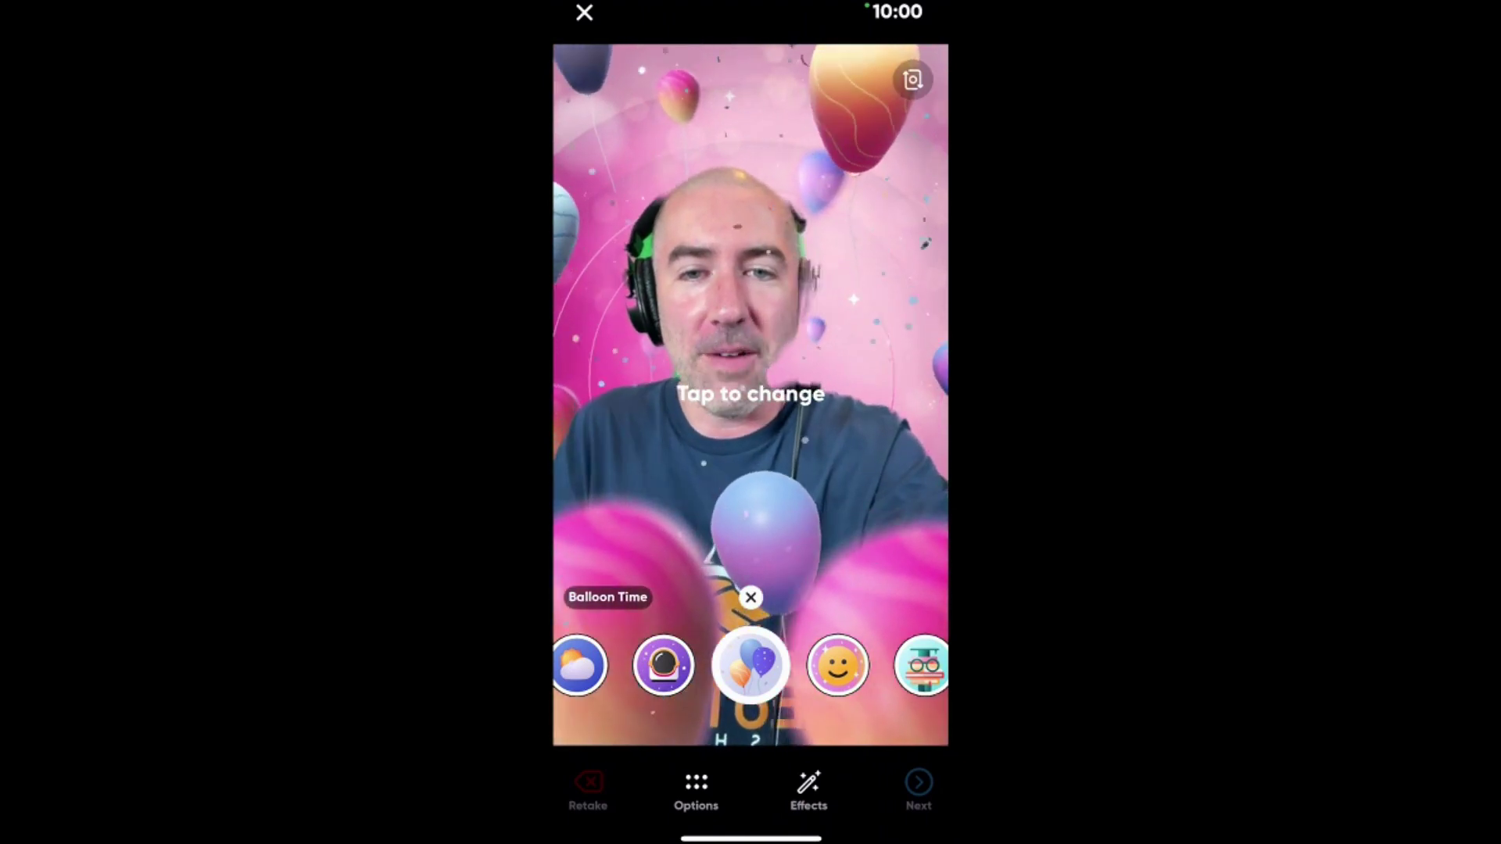
click(837, 665)
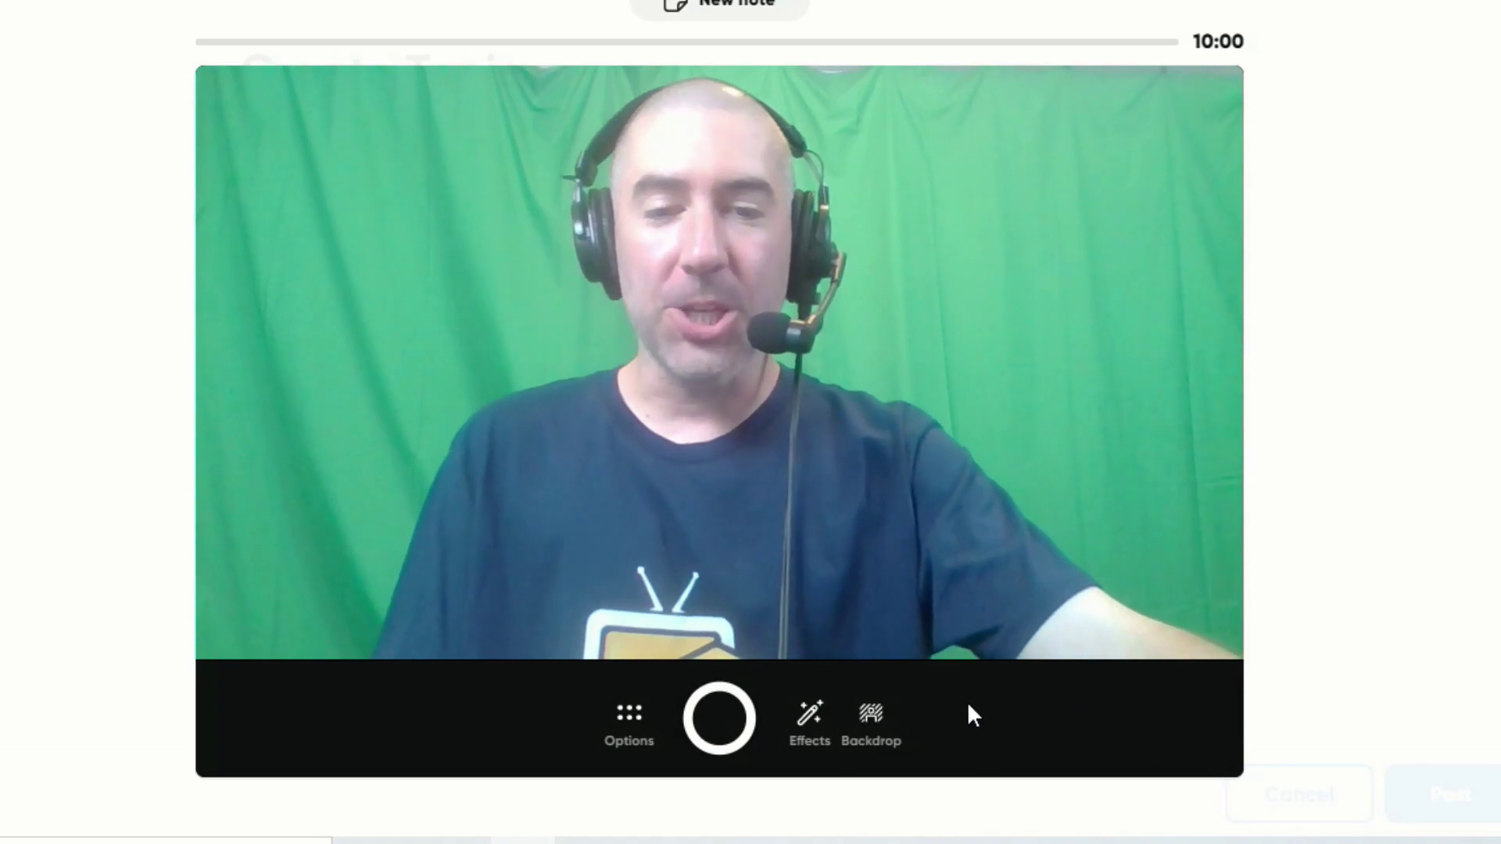
Step: Try the Blur, Minecraft, swirl, Pool, Pride and Solitaire backdrops, then choose the planets room
click(876, 718)
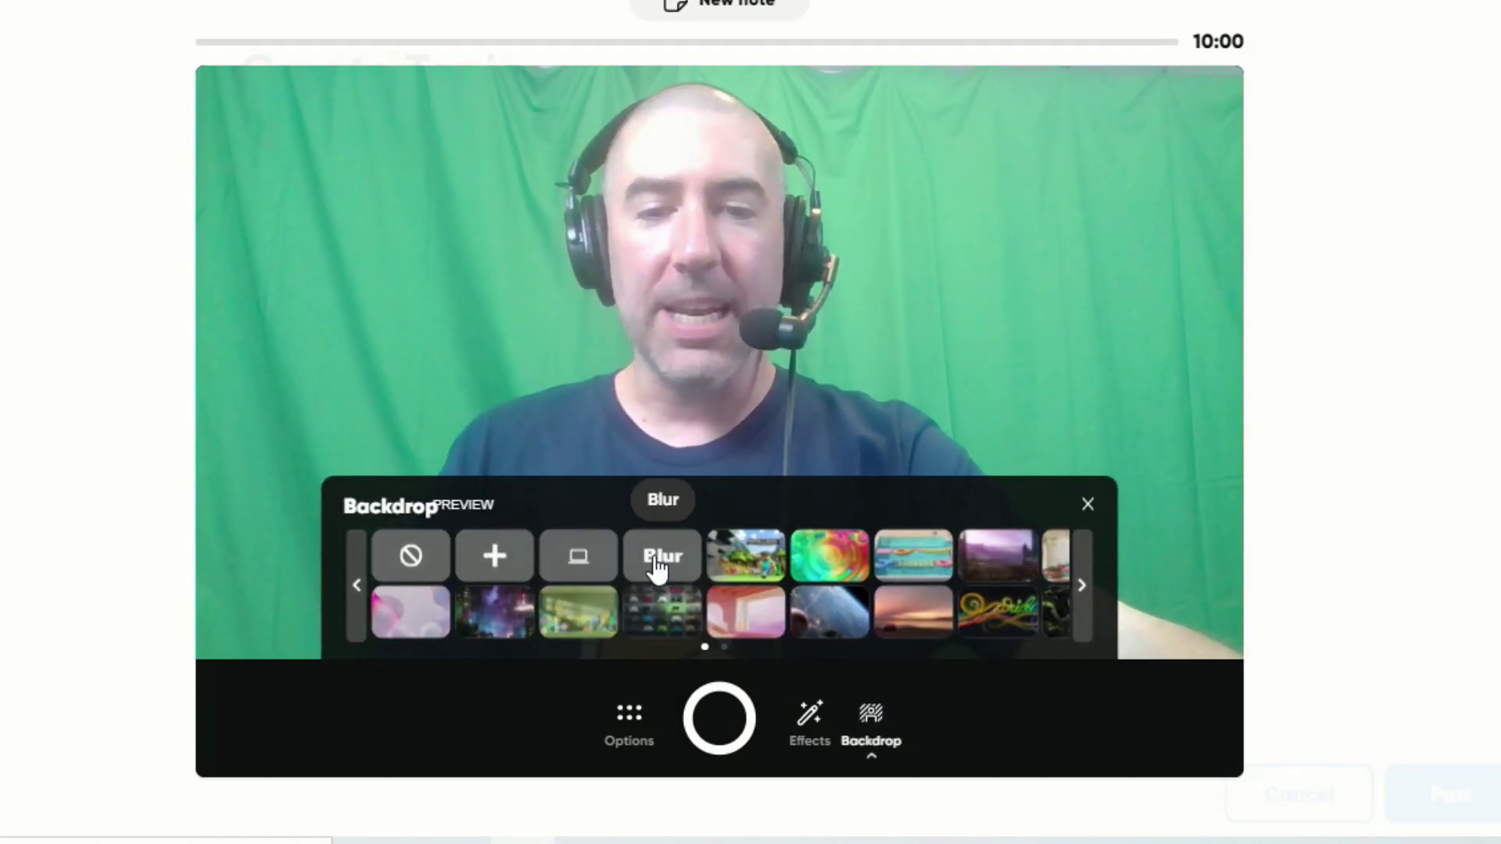
click(657, 567)
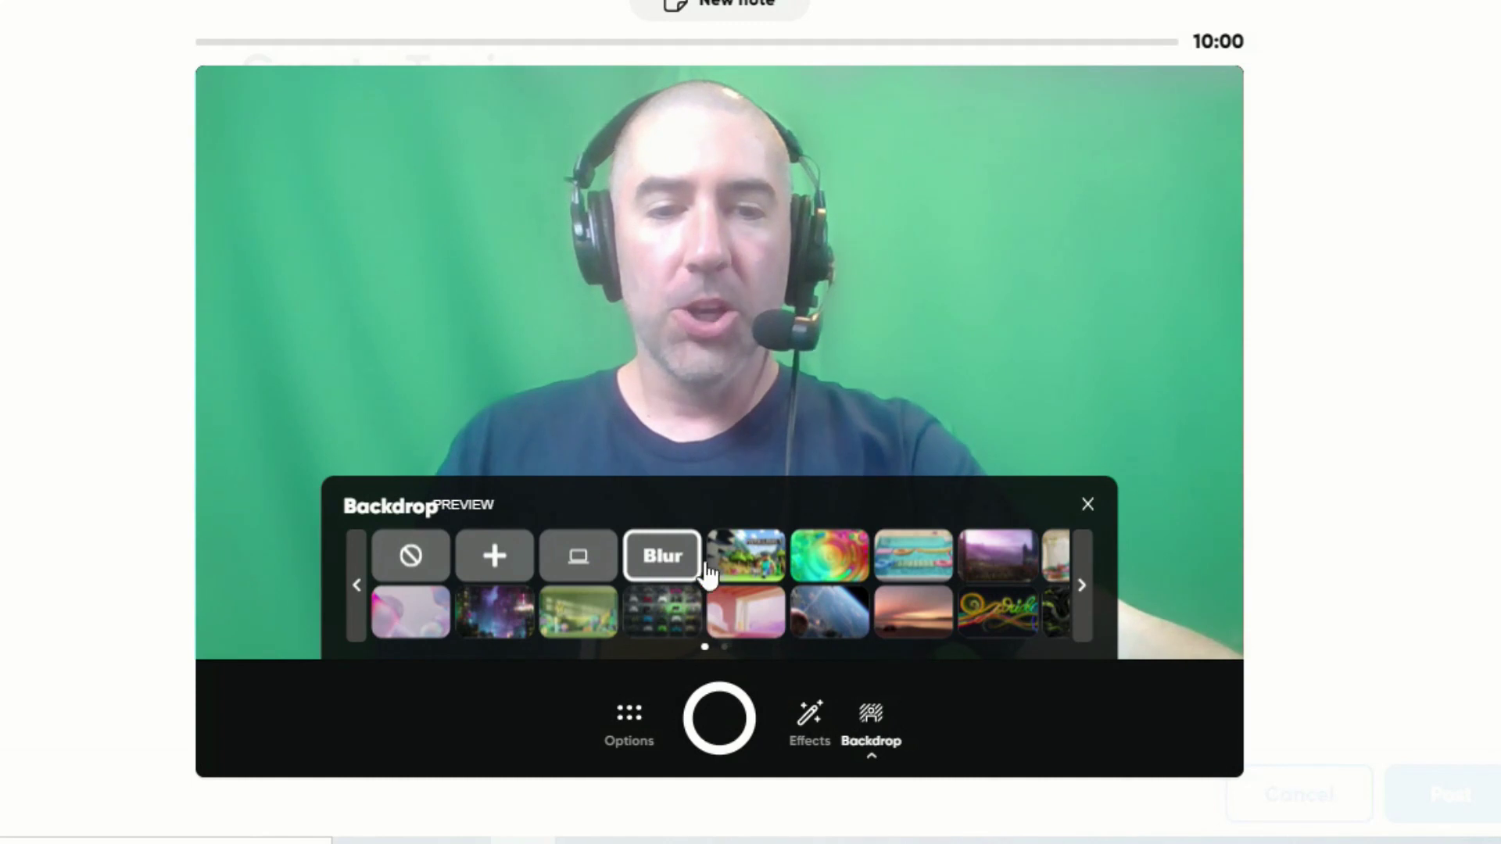
click(755, 555)
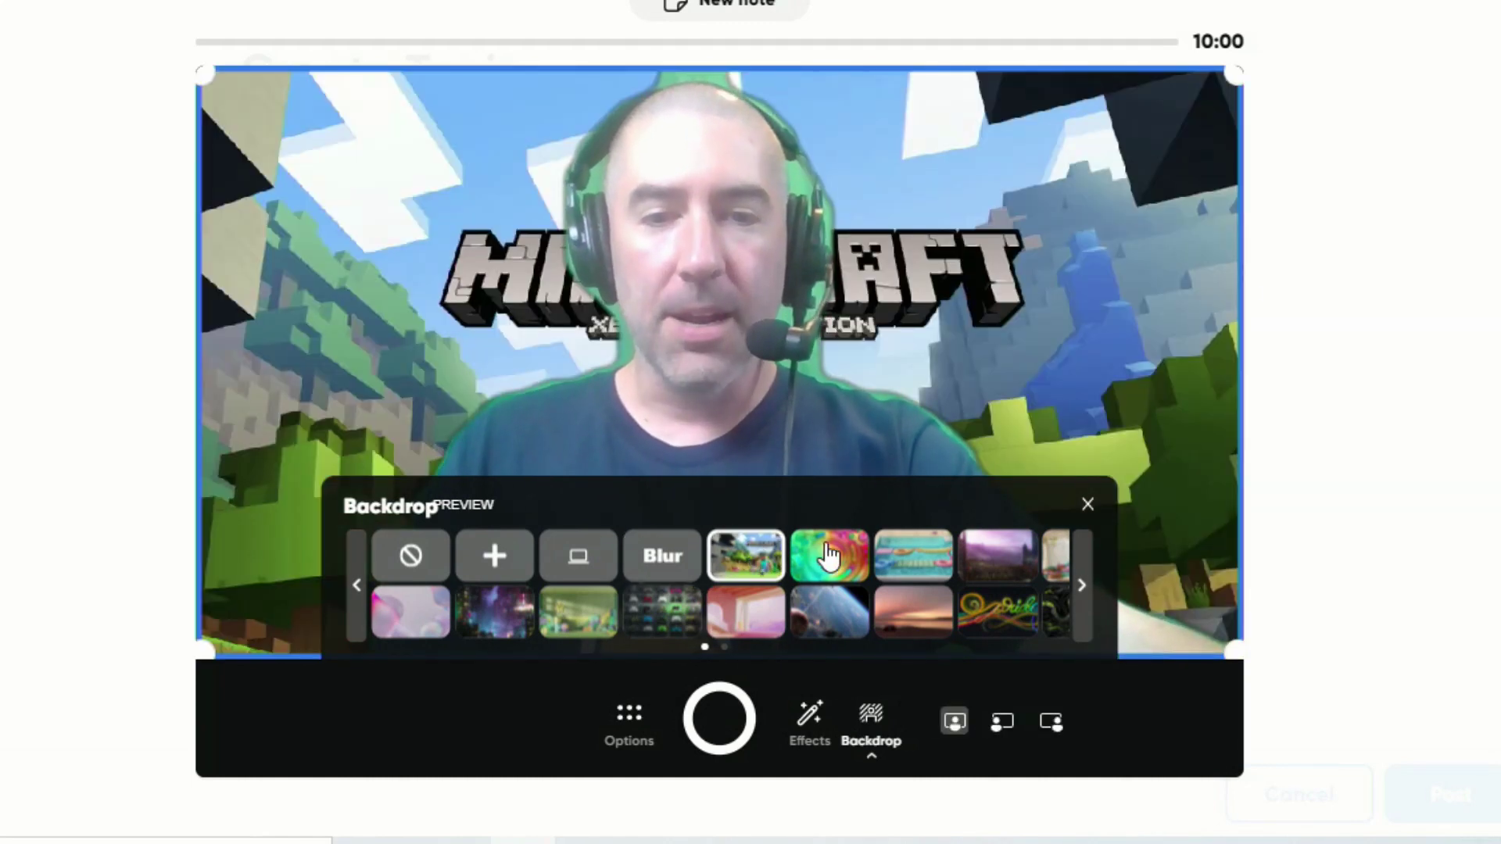
click(830, 556)
click(911, 555)
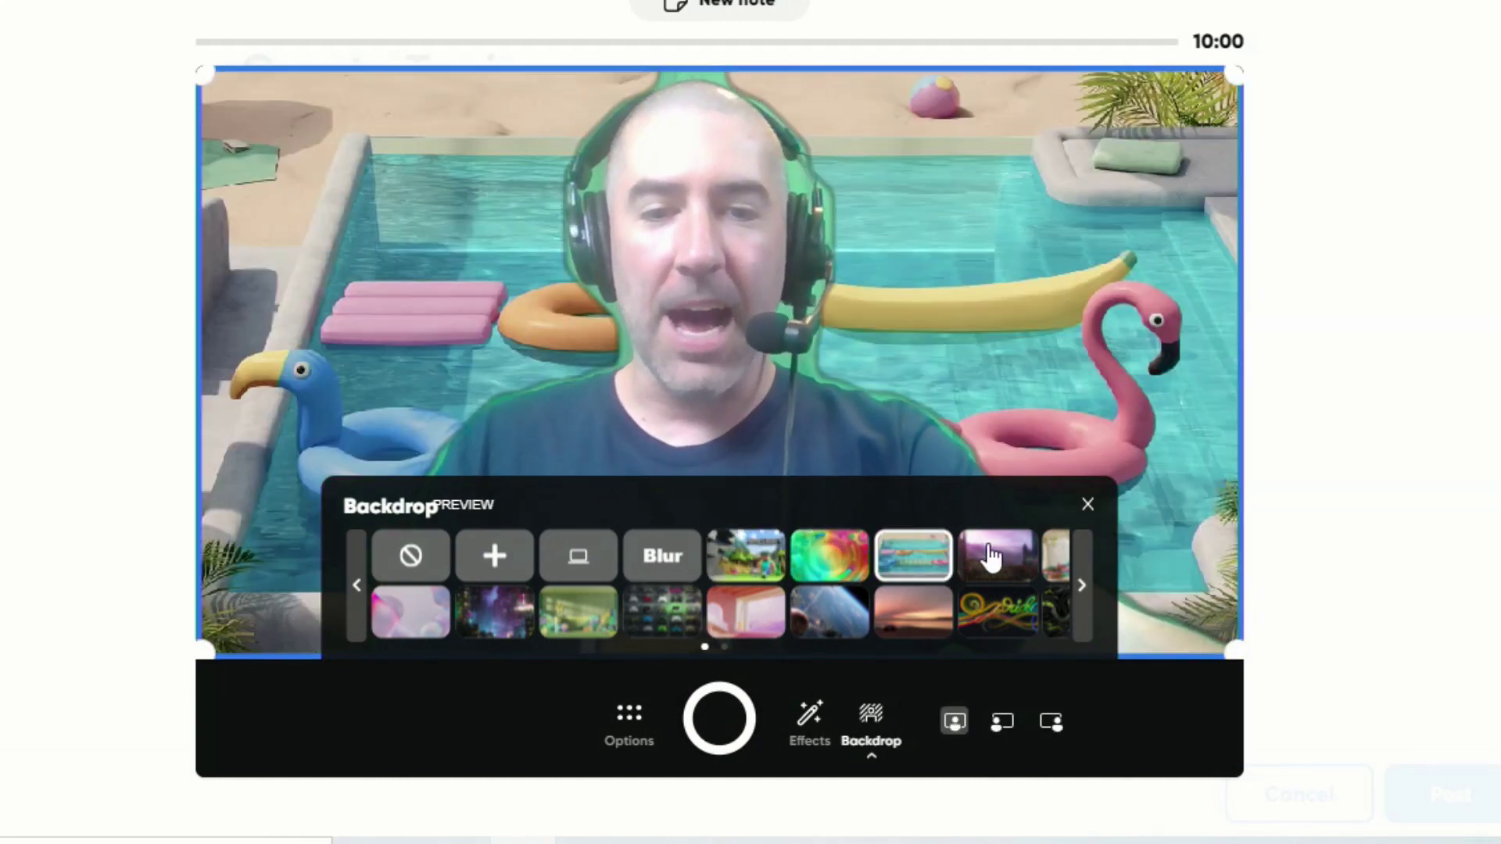
click(987, 622)
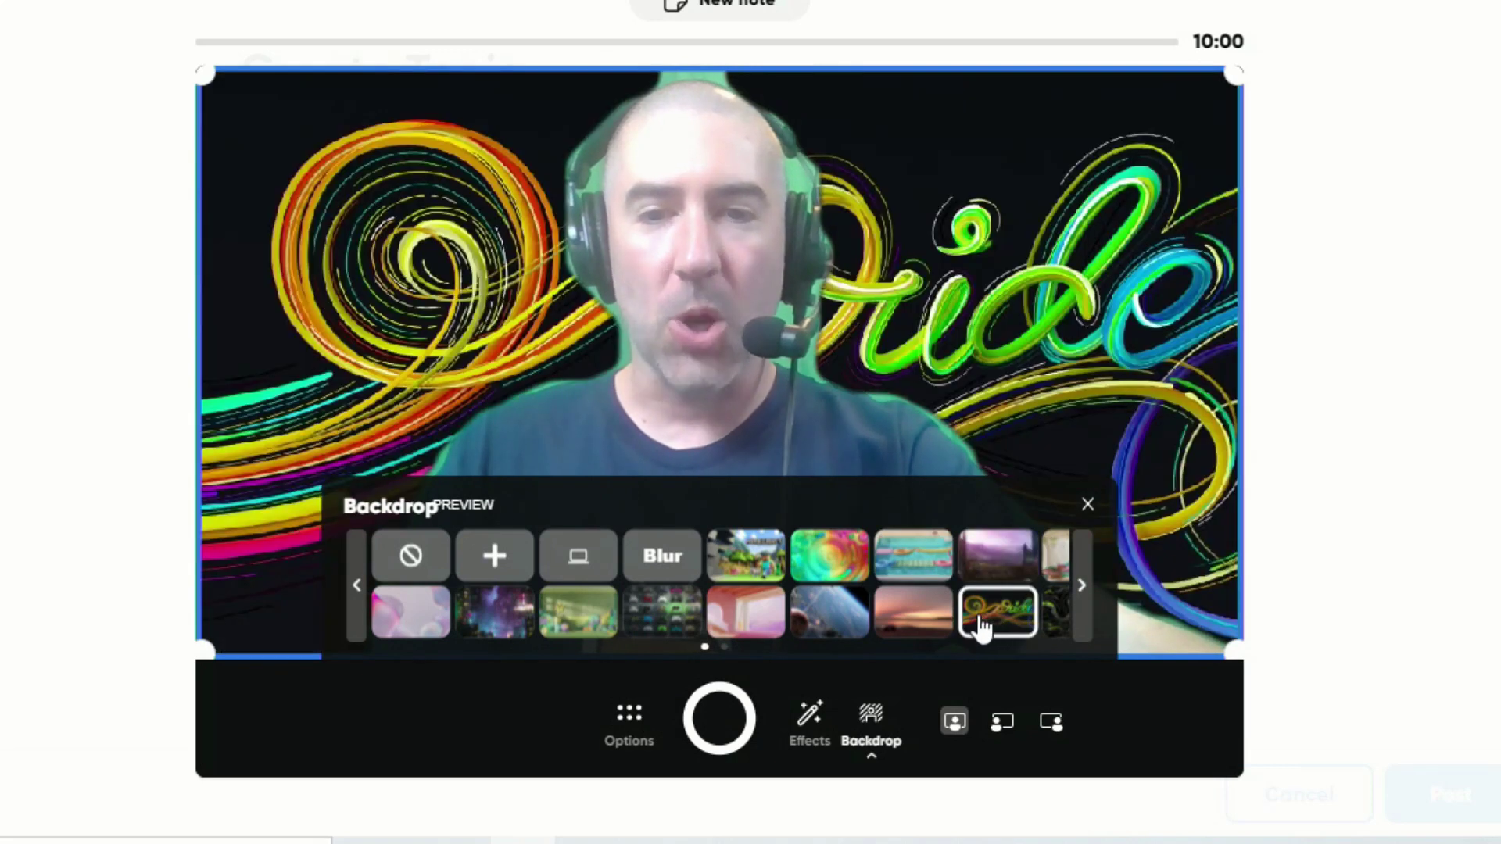
click(1083, 586)
click(784, 614)
click(764, 561)
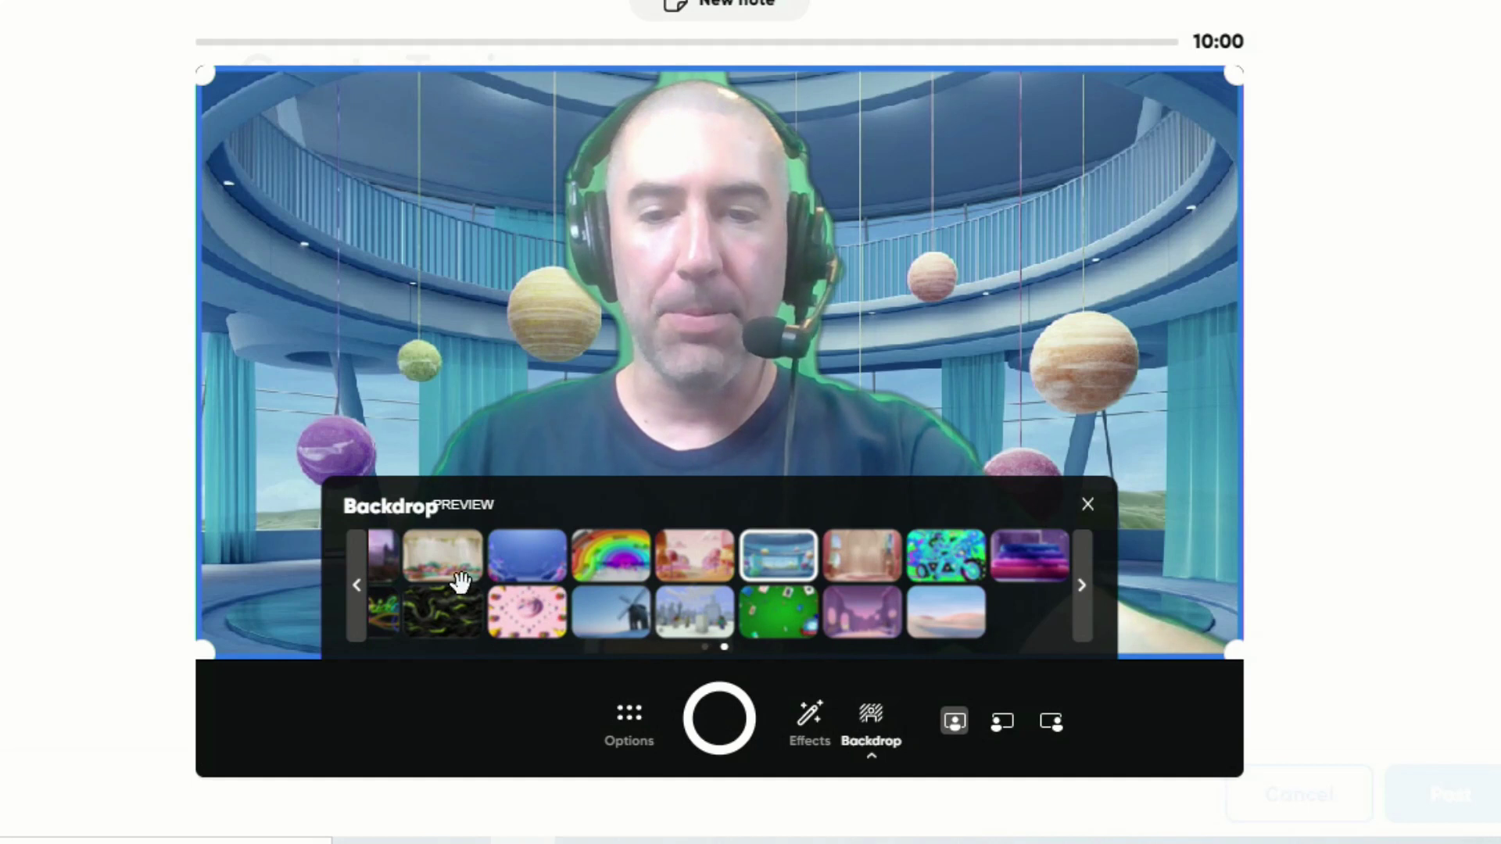
click(358, 588)
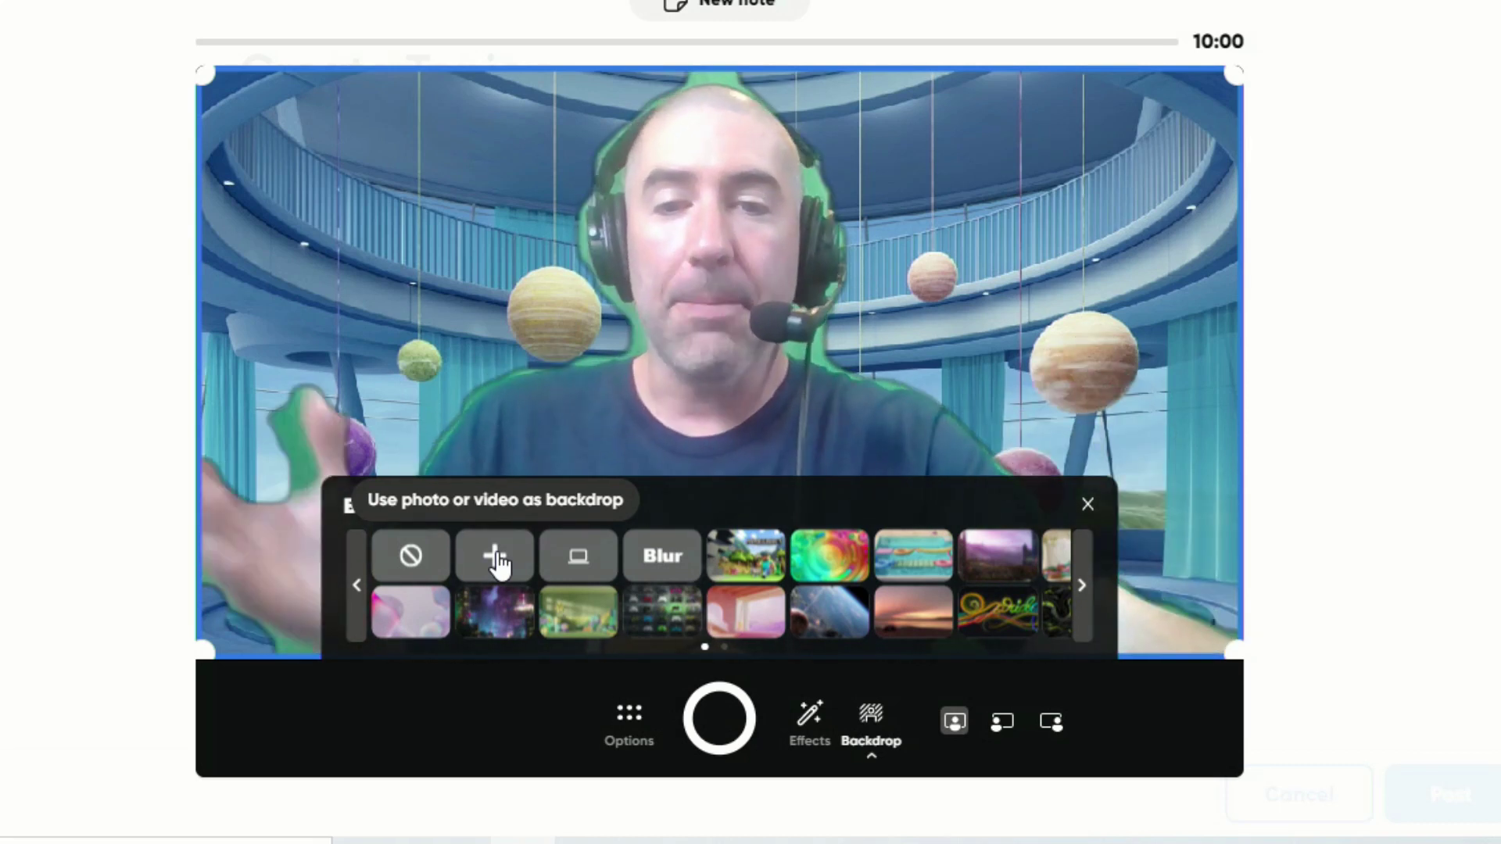
Step: Test the lower-left and right webcam layouts, return to full frame, and upload a custom neon city backdrop
click(1002, 723)
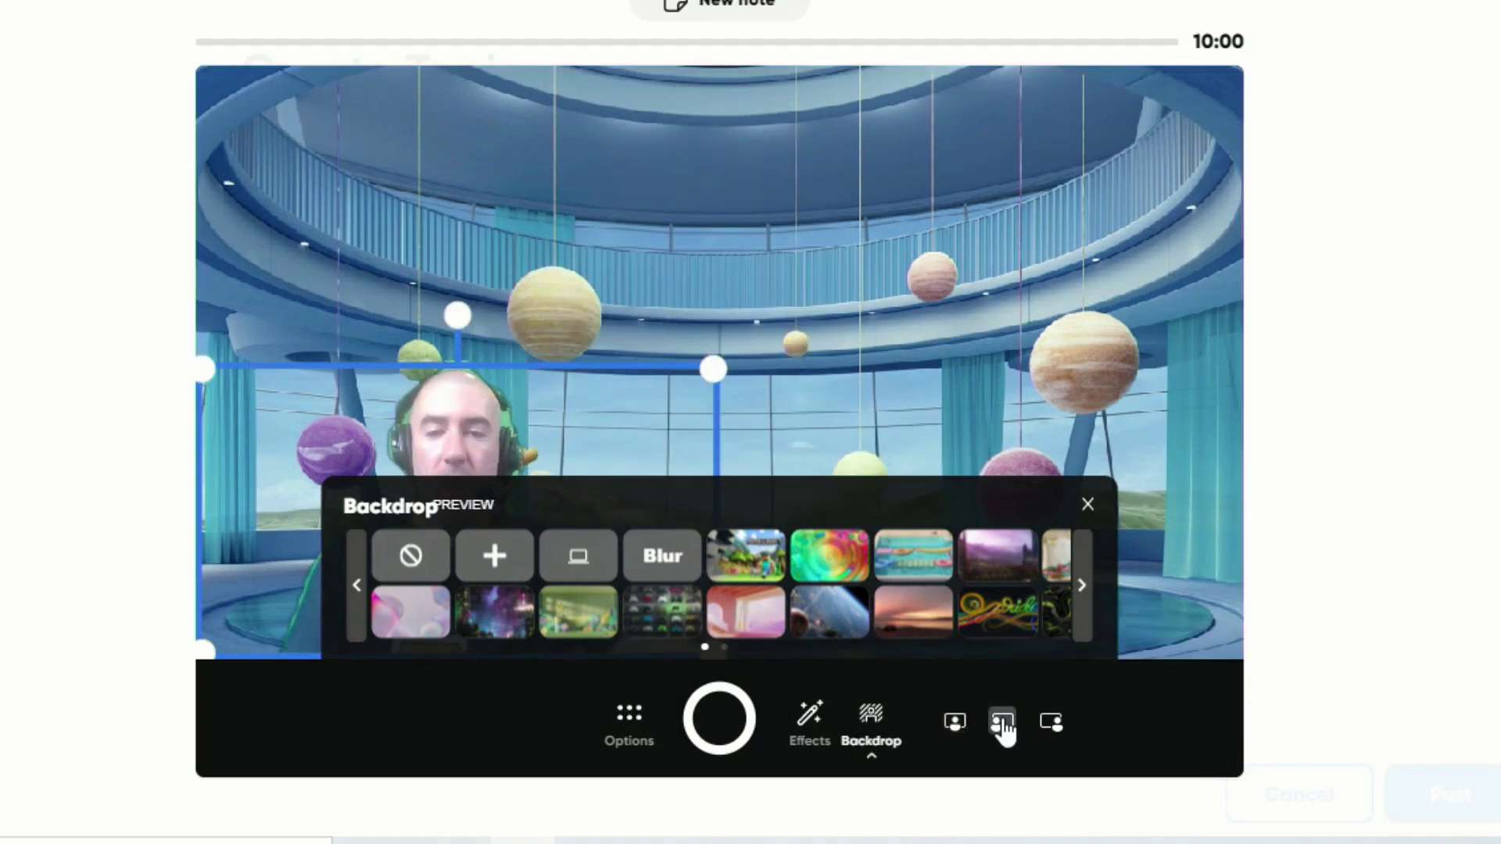
click(1090, 508)
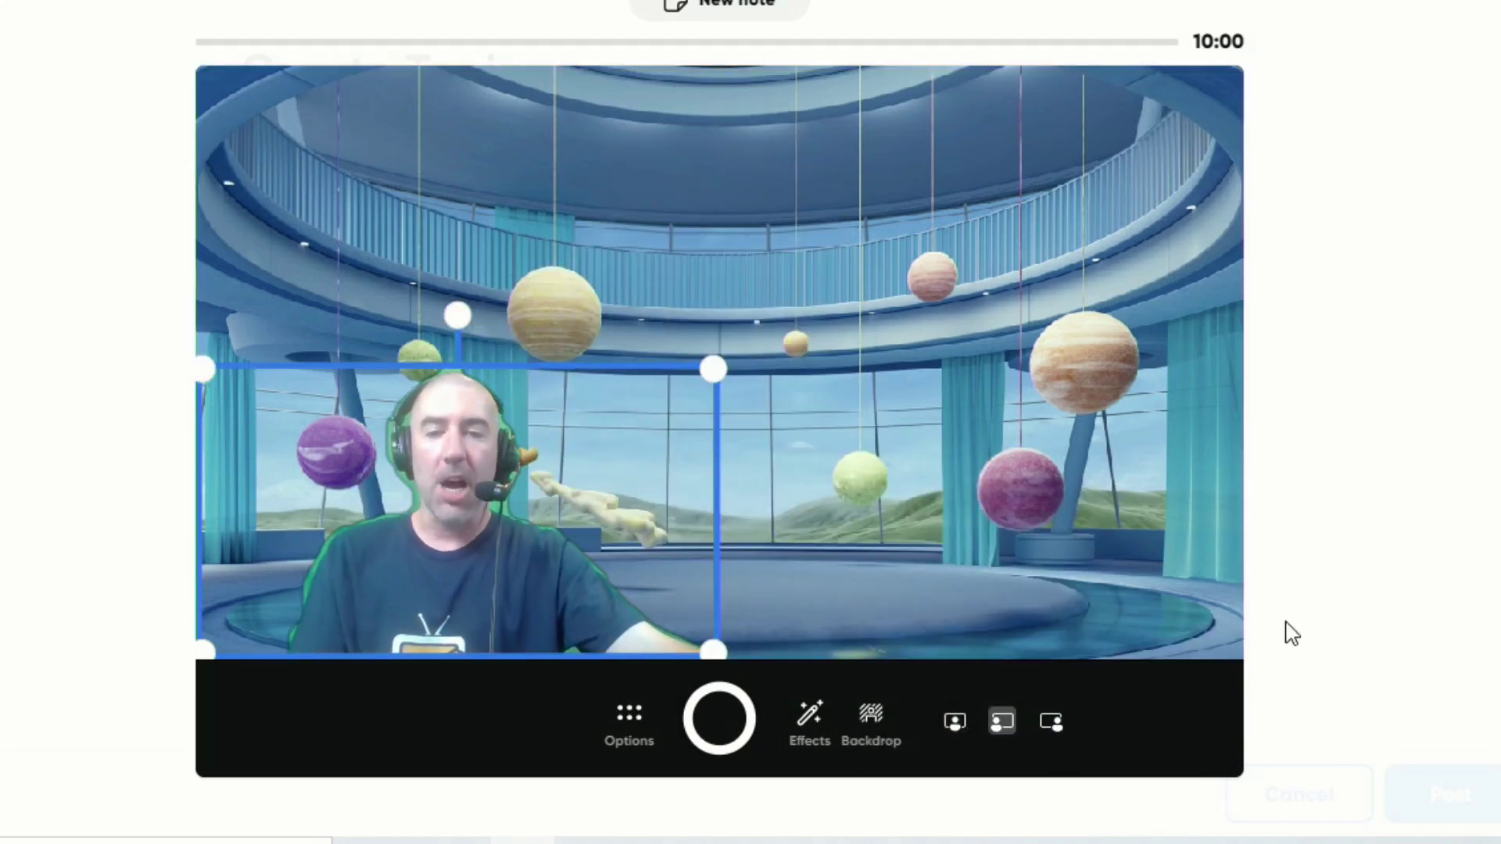
click(1055, 726)
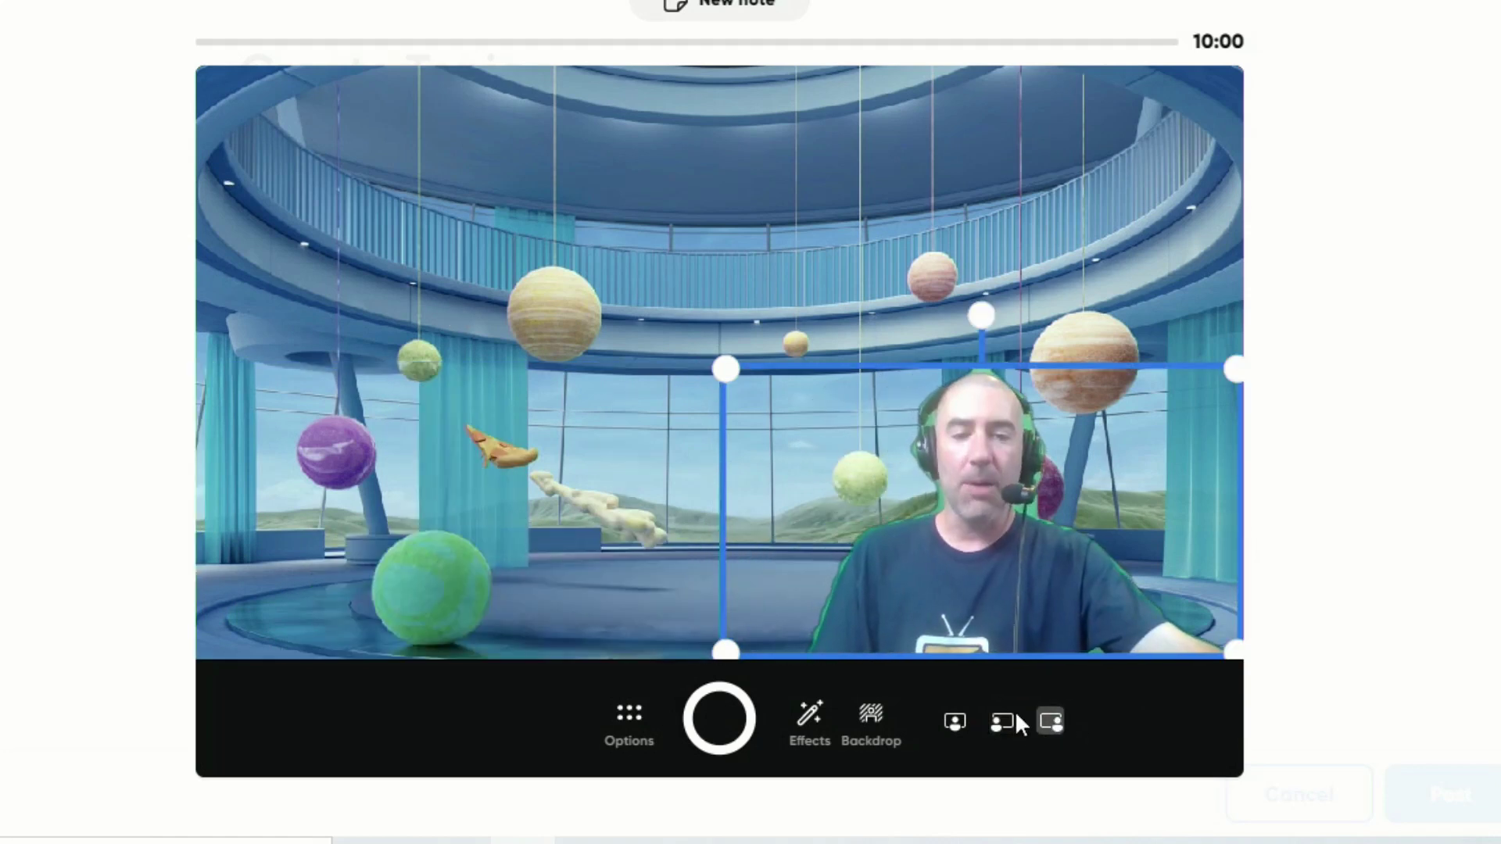
click(952, 724)
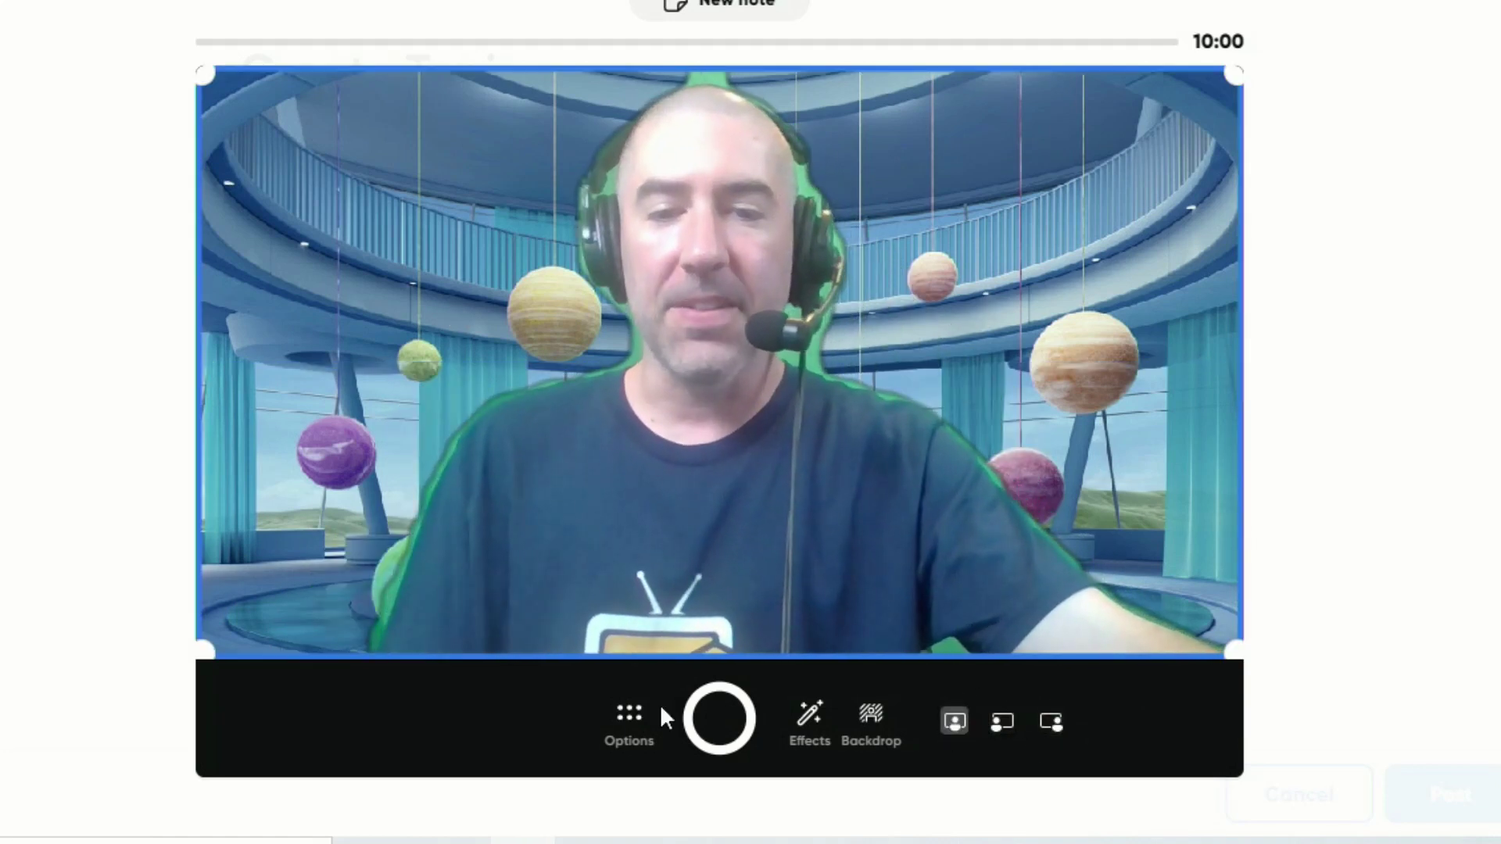
click(869, 721)
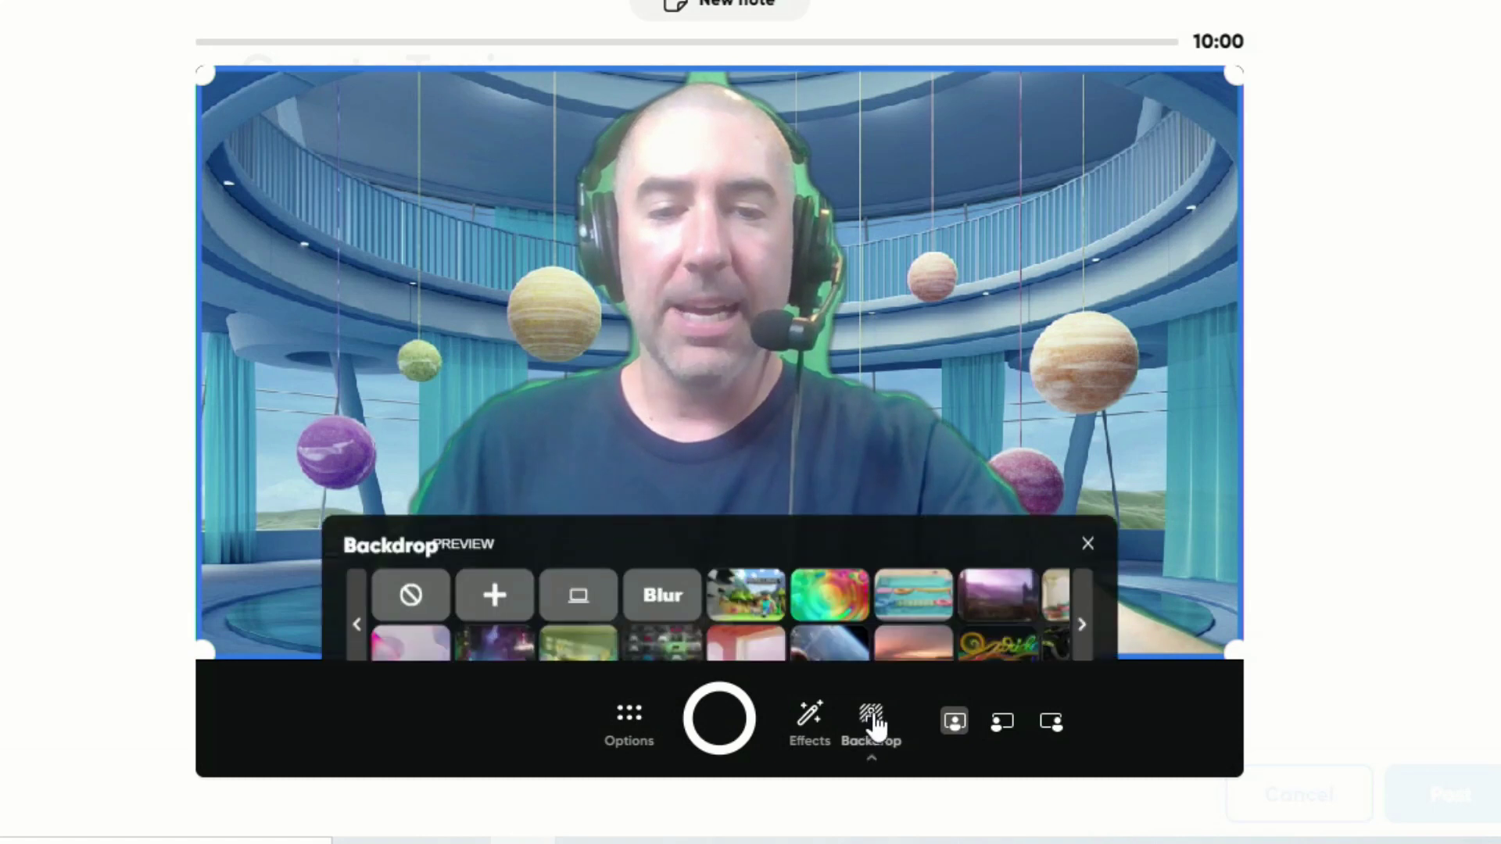
click(495, 556)
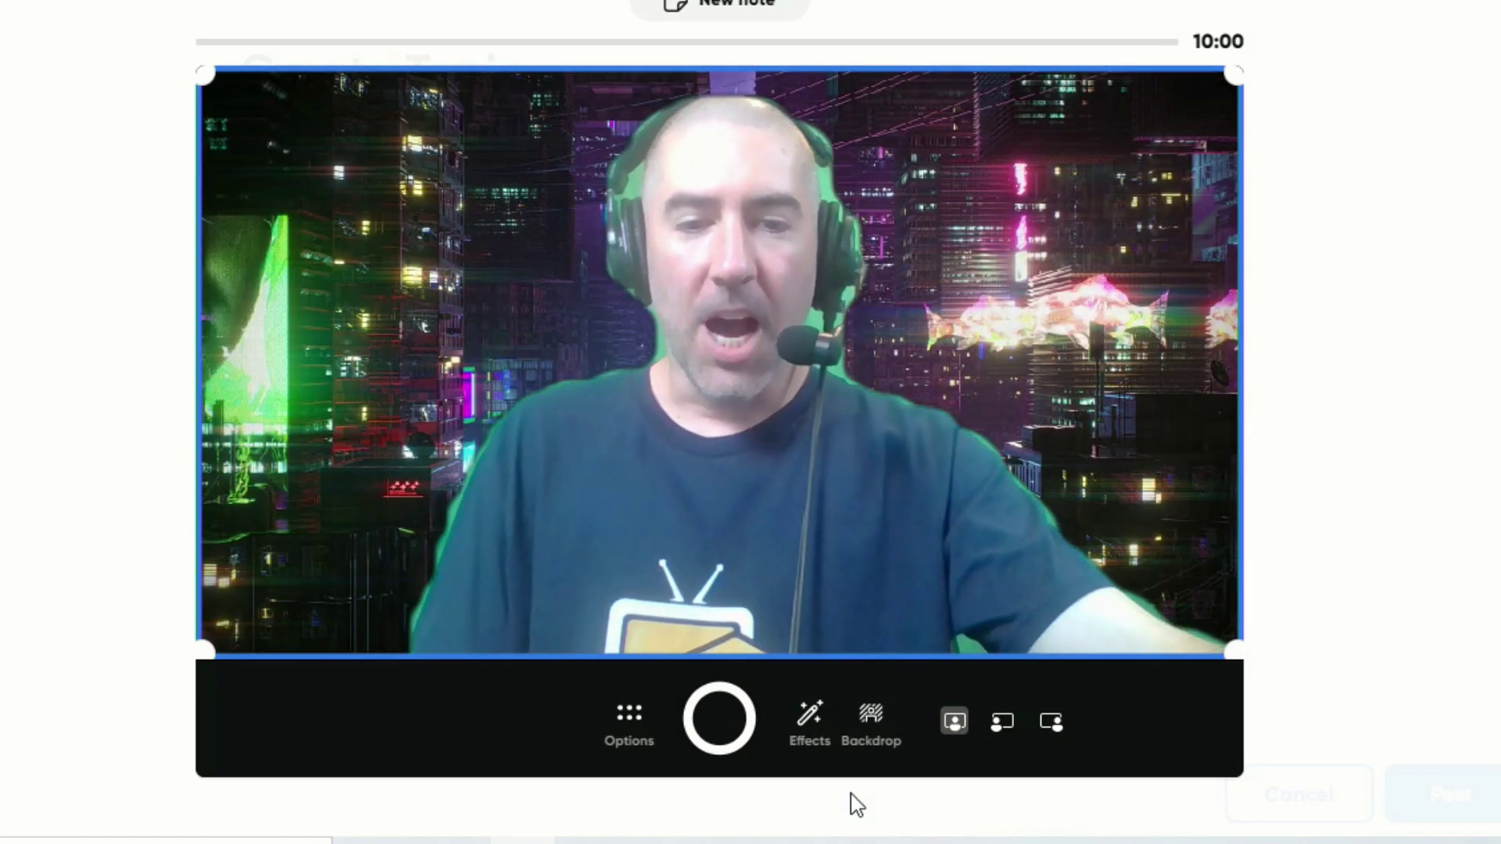
Step: Search Giphy stickers for 'happy' and add the Winnie-the-Pooh sticker to the video
click(796, 739)
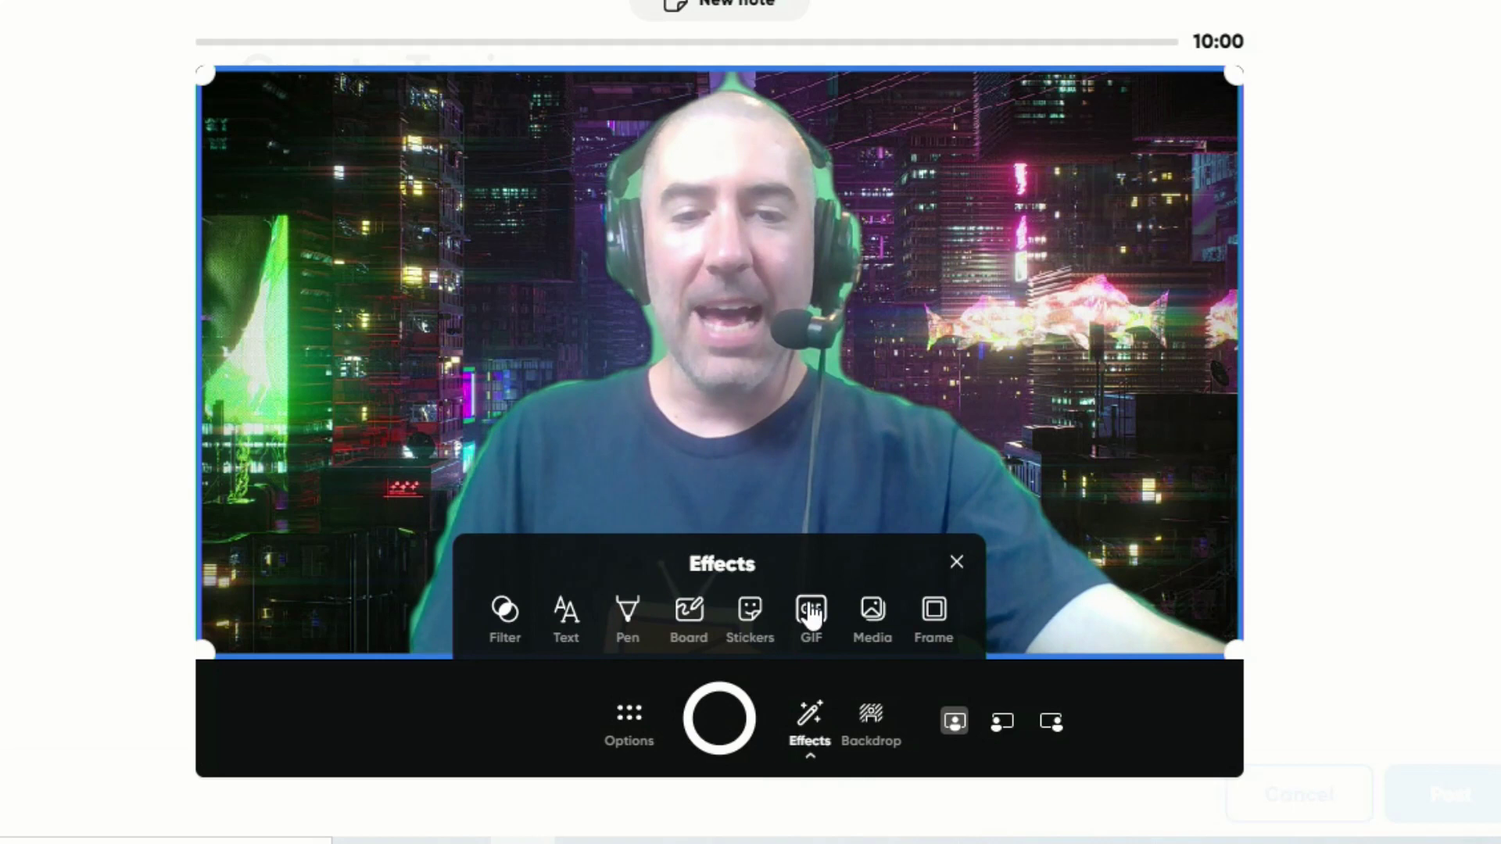
click(811, 619)
click(583, 289)
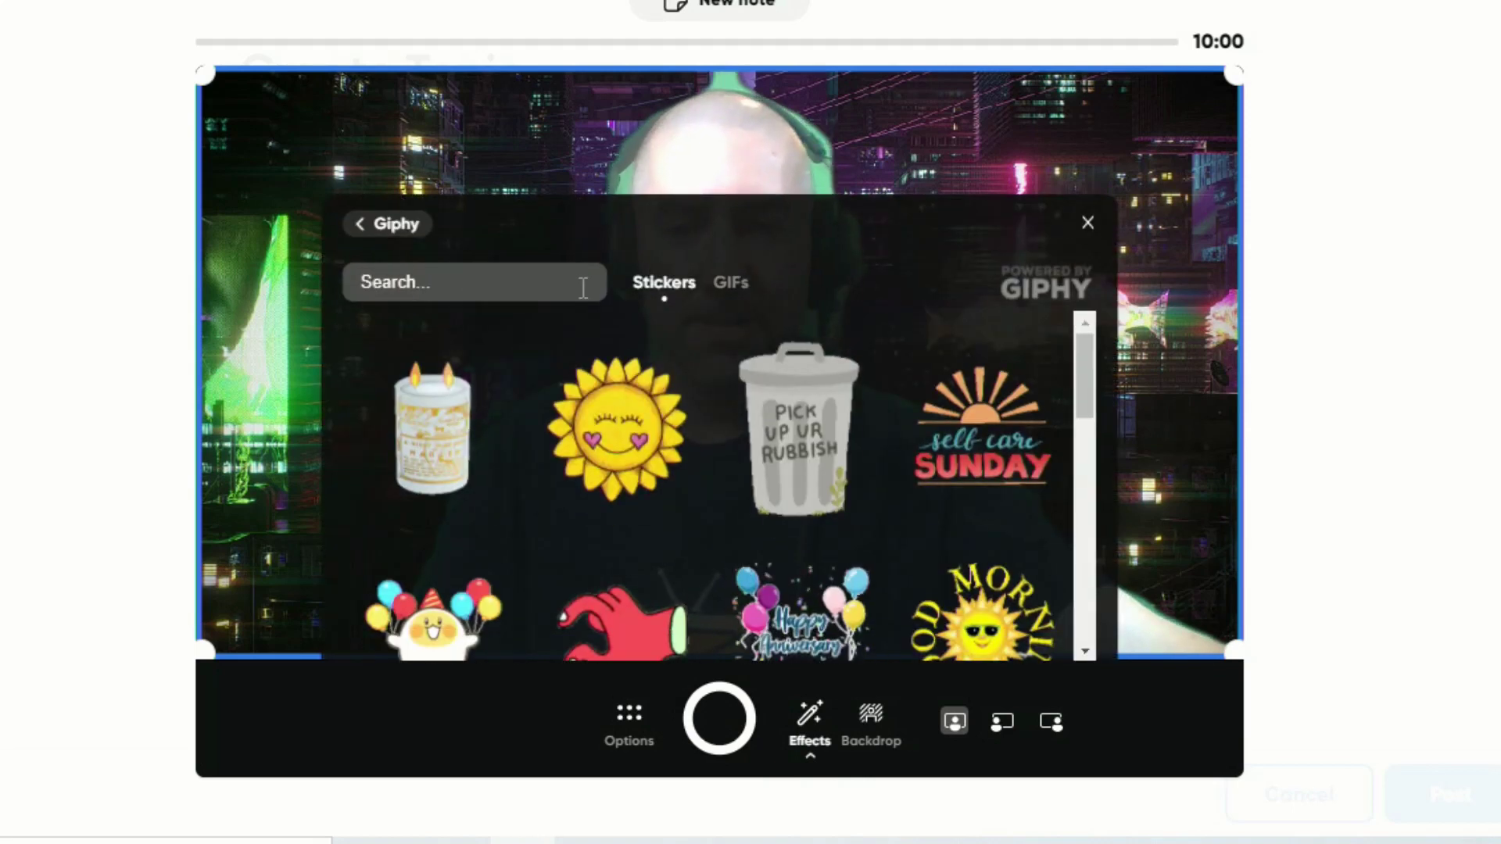
text(happy)
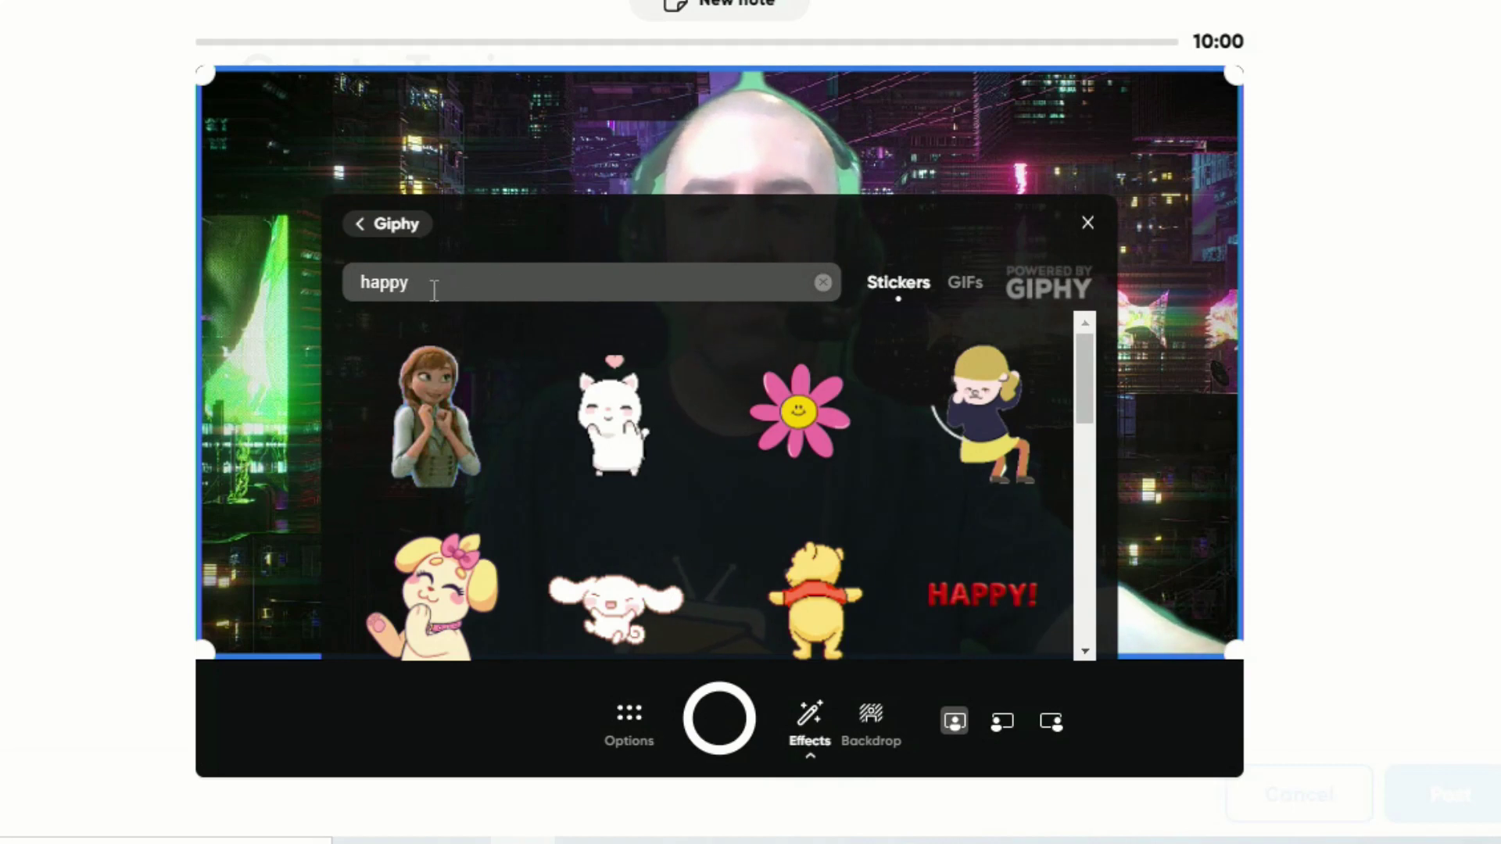
scroll(877, 440, down, 2)
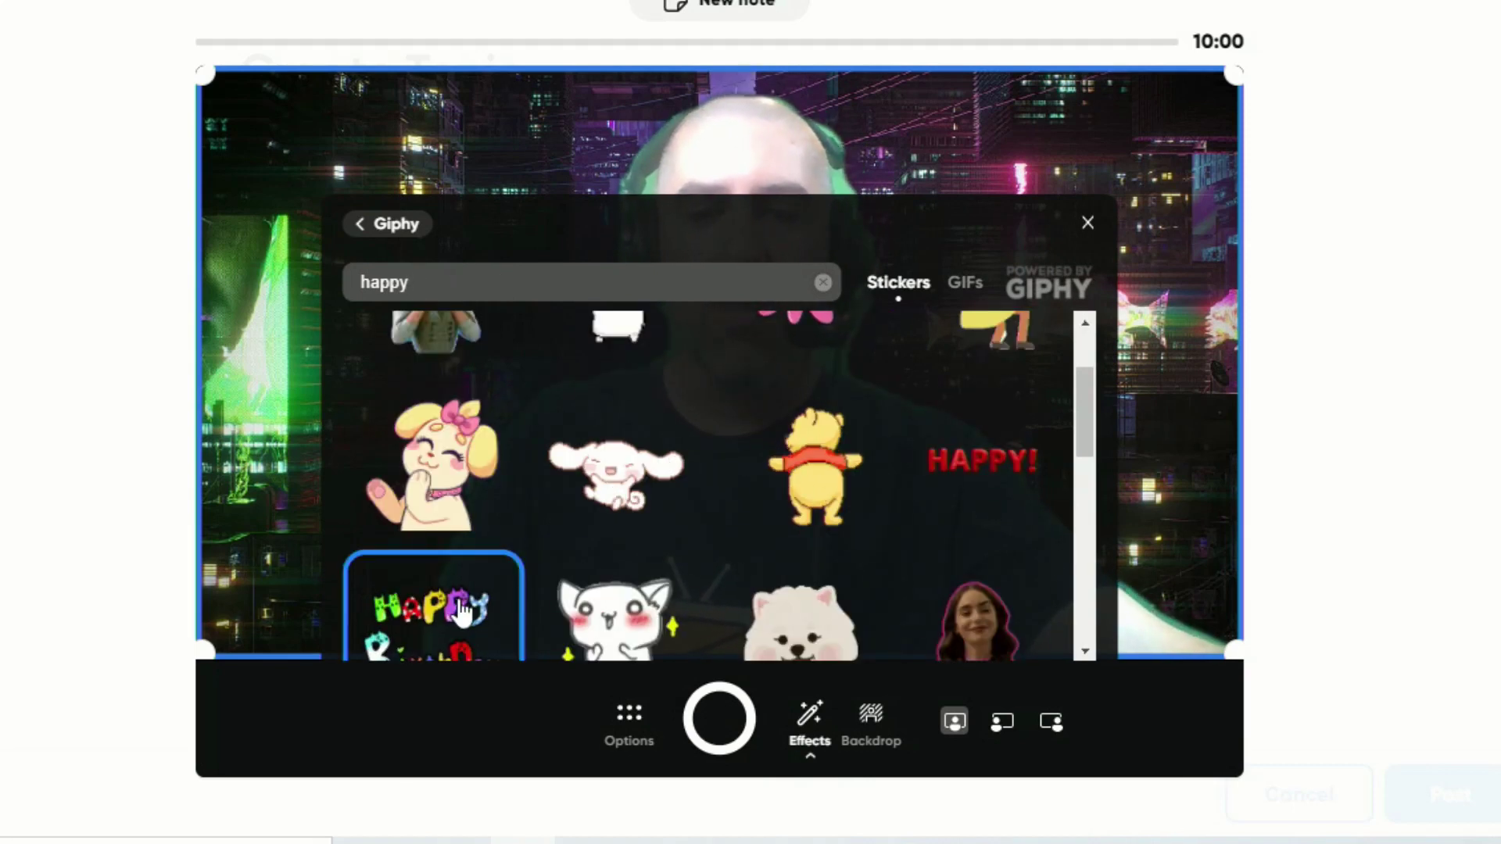
click(777, 453)
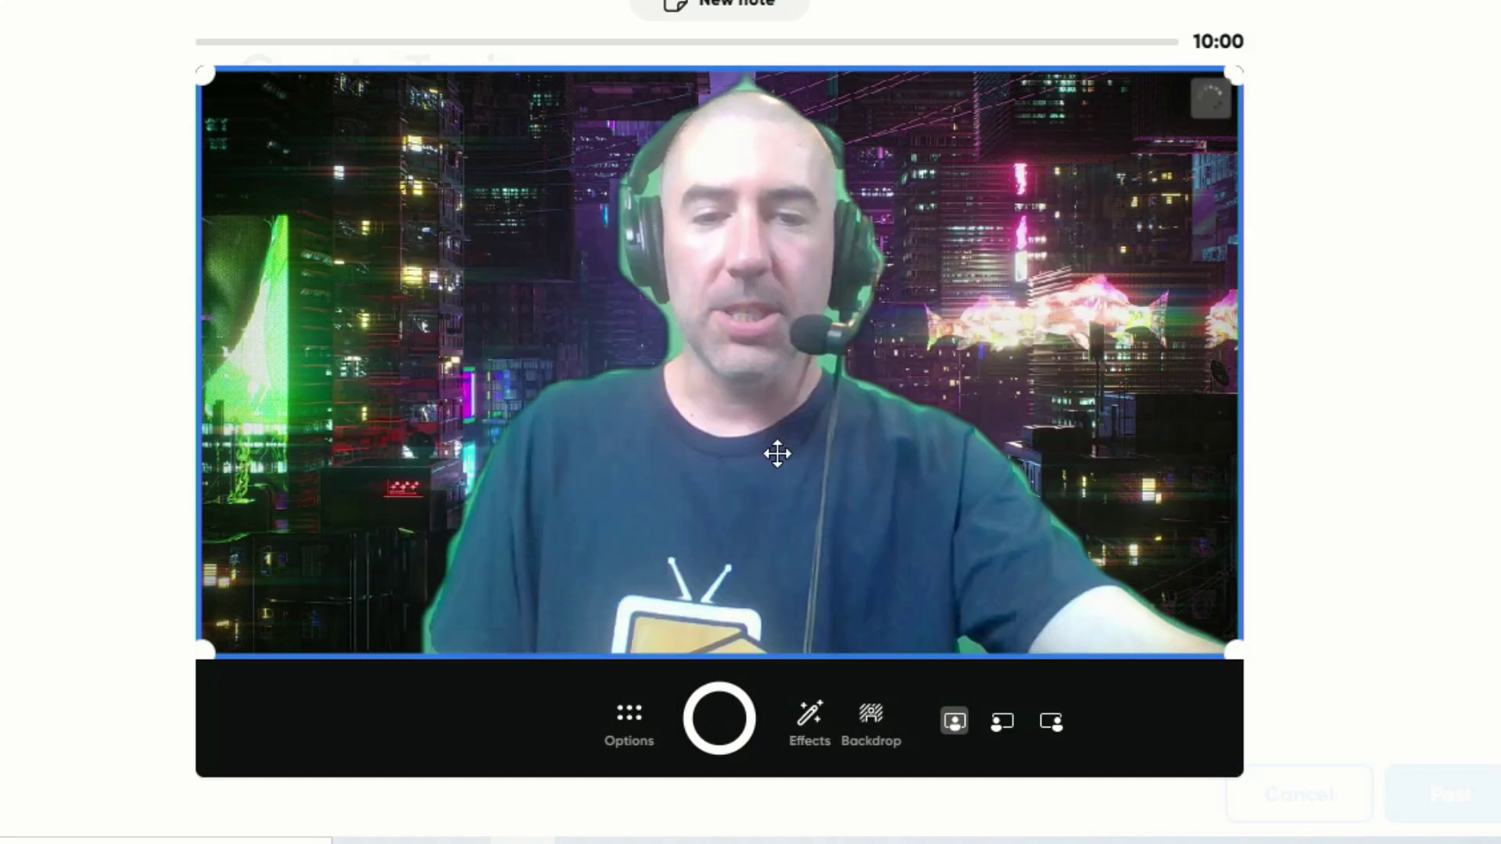
Step: Move the Pooh sticker to the lower left and resize it larger
drag(777, 453, 355, 560)
drag(504, 357, 445, 414)
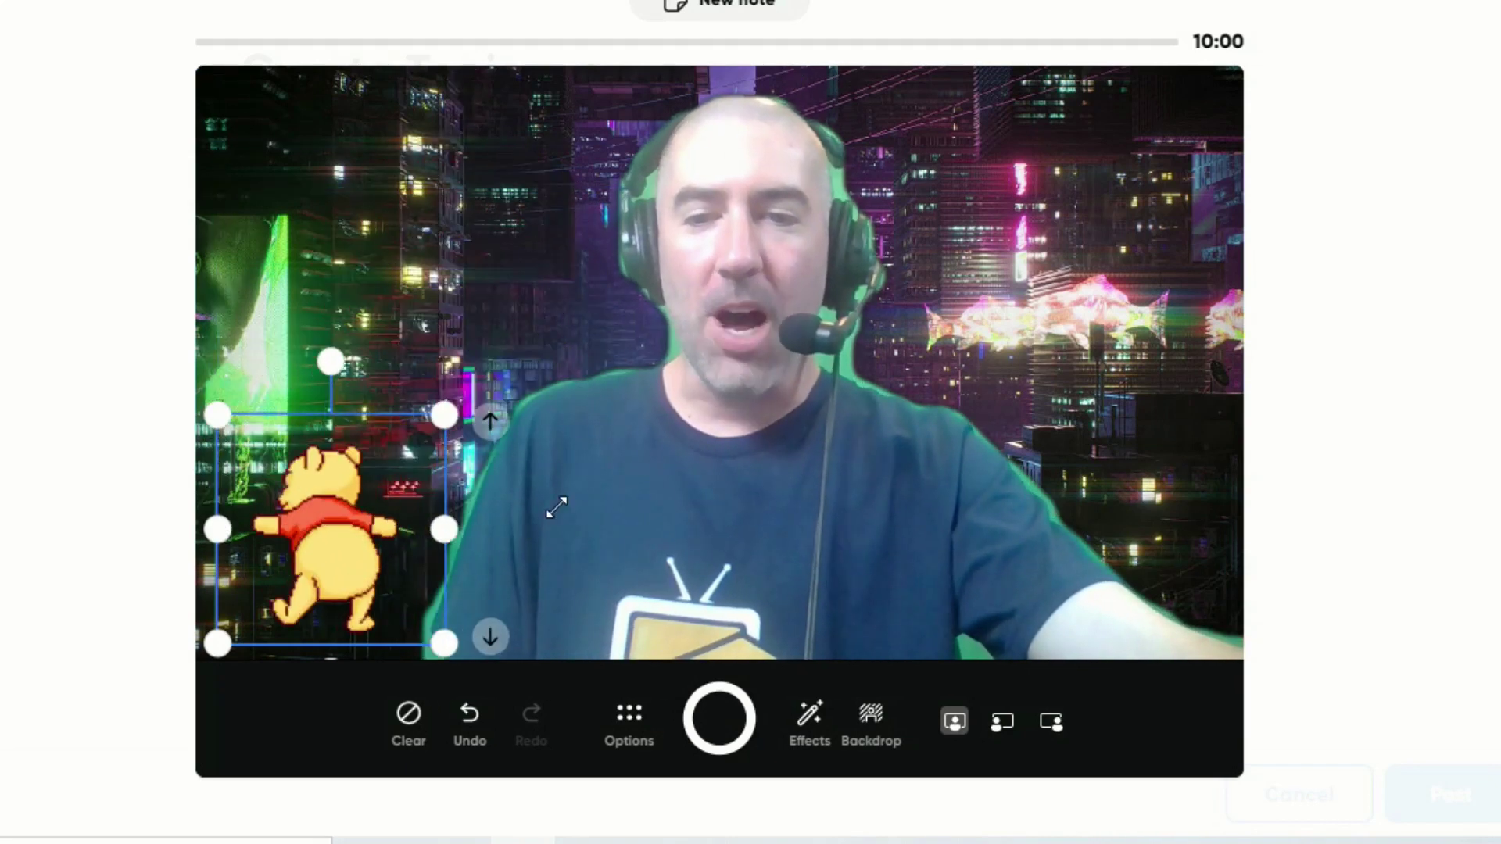
drag(554, 510, 620, 442)
drag(453, 530, 432, 566)
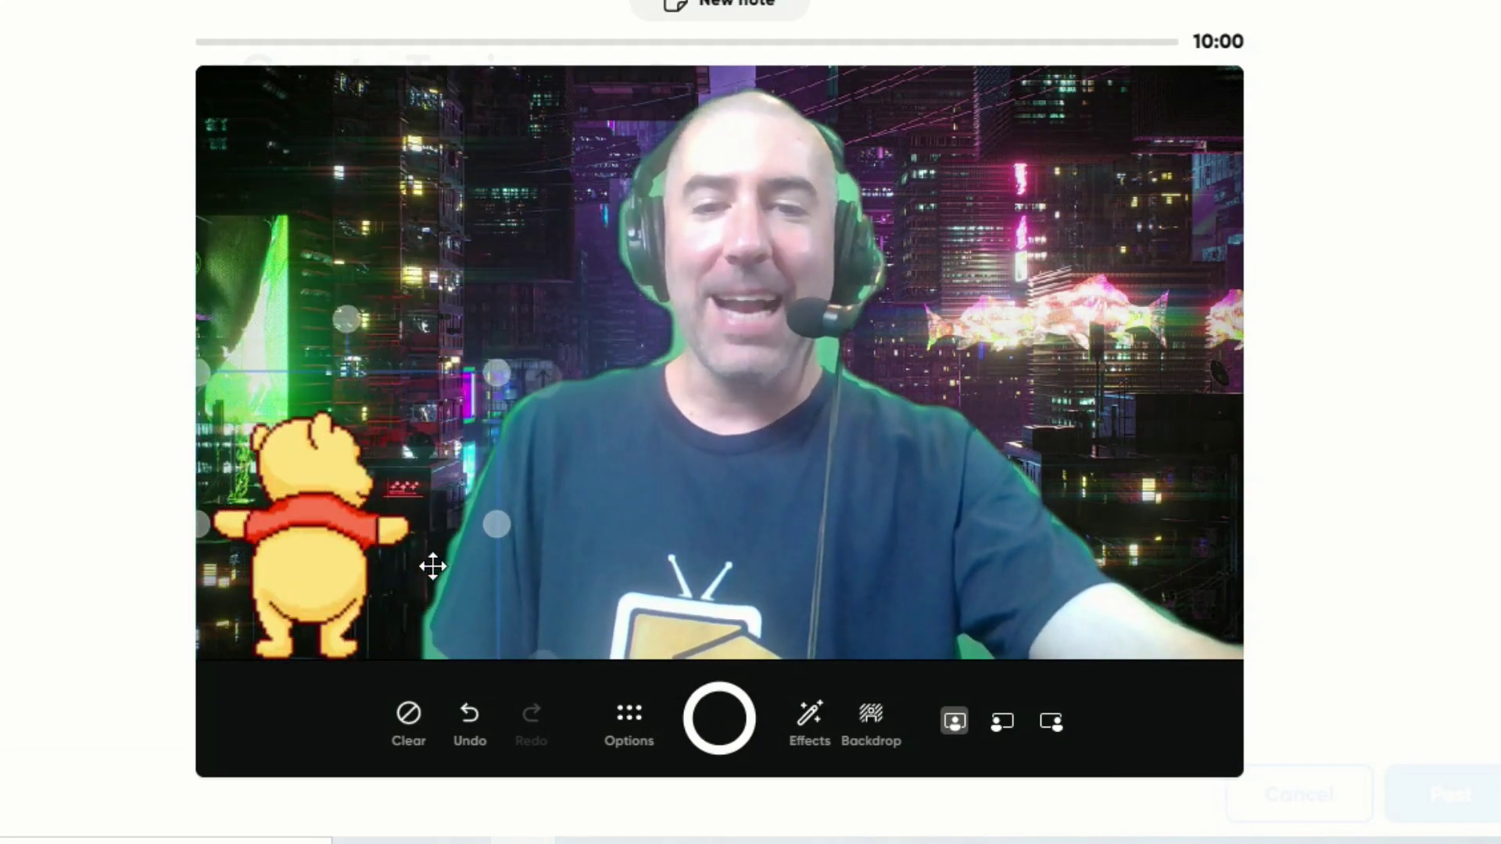
click(813, 723)
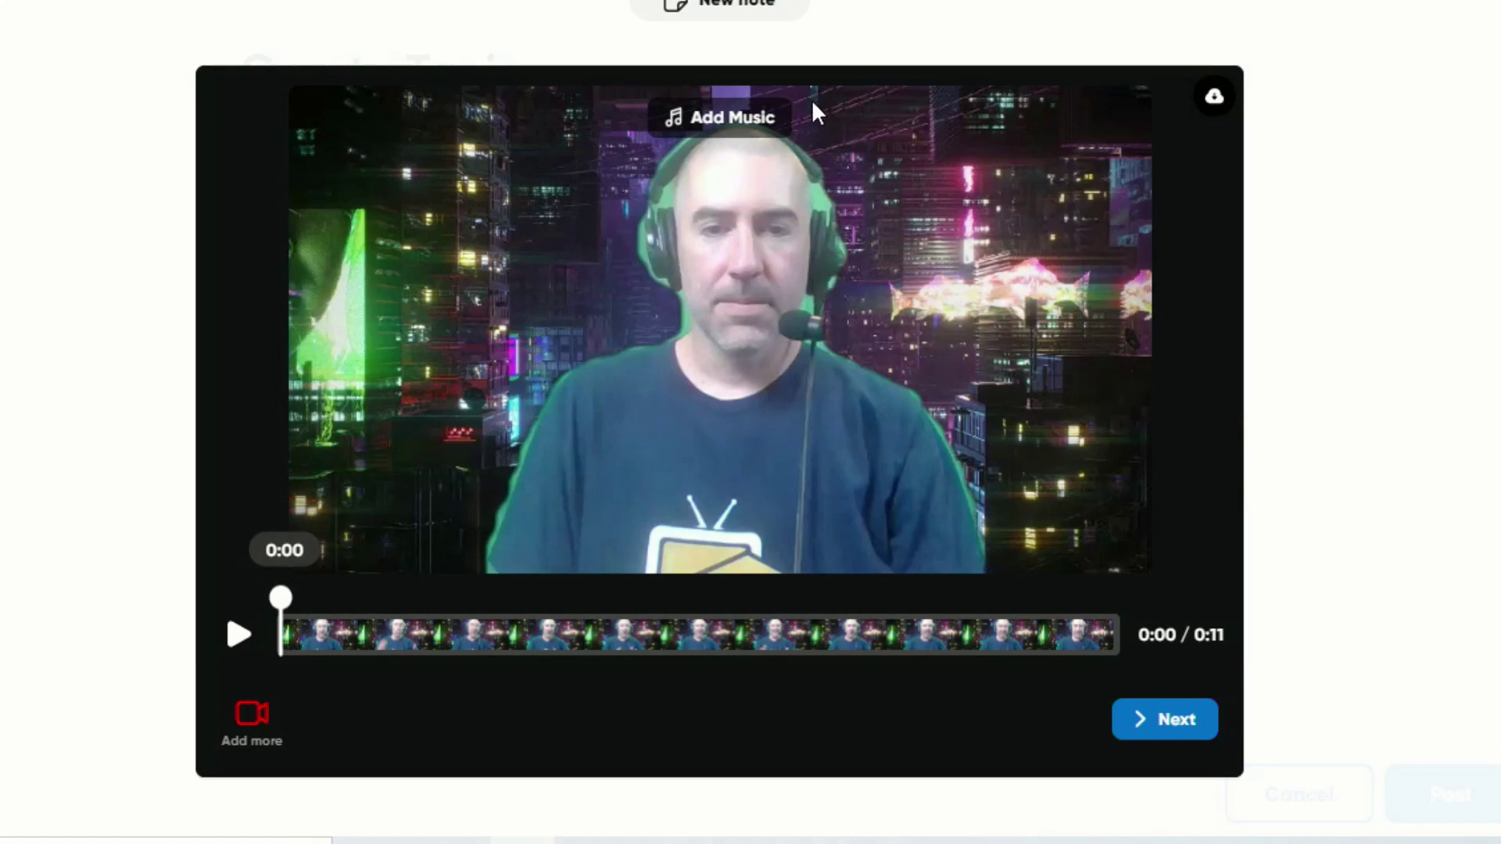
Step: Preview Cinematic tracks like OMWow, then add 'Pirates Of The Time Being' as the clip's music
click(739, 119)
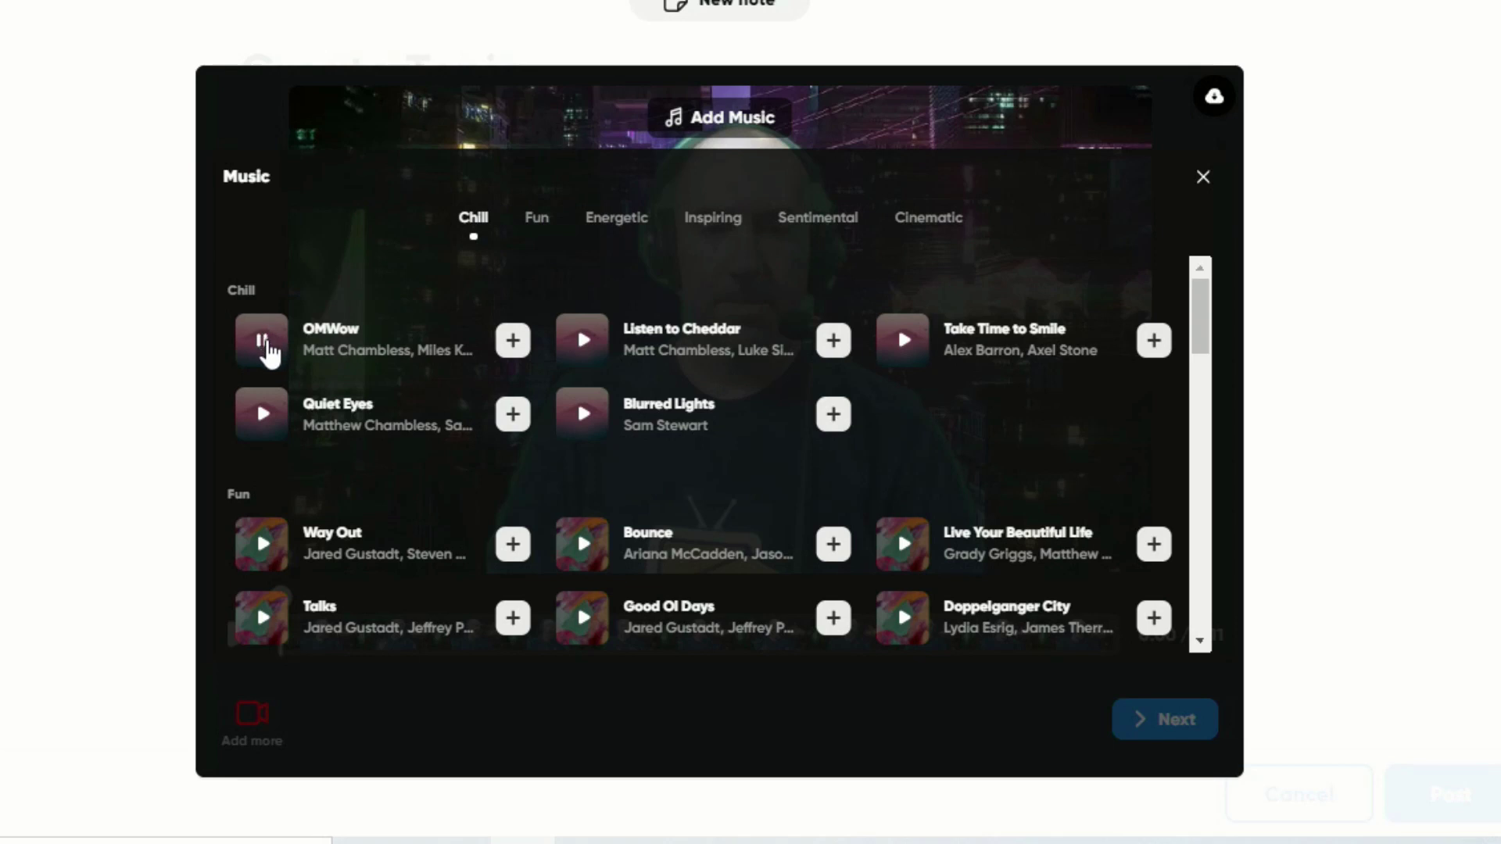
click(263, 340)
scroll(289, 578, down, 15)
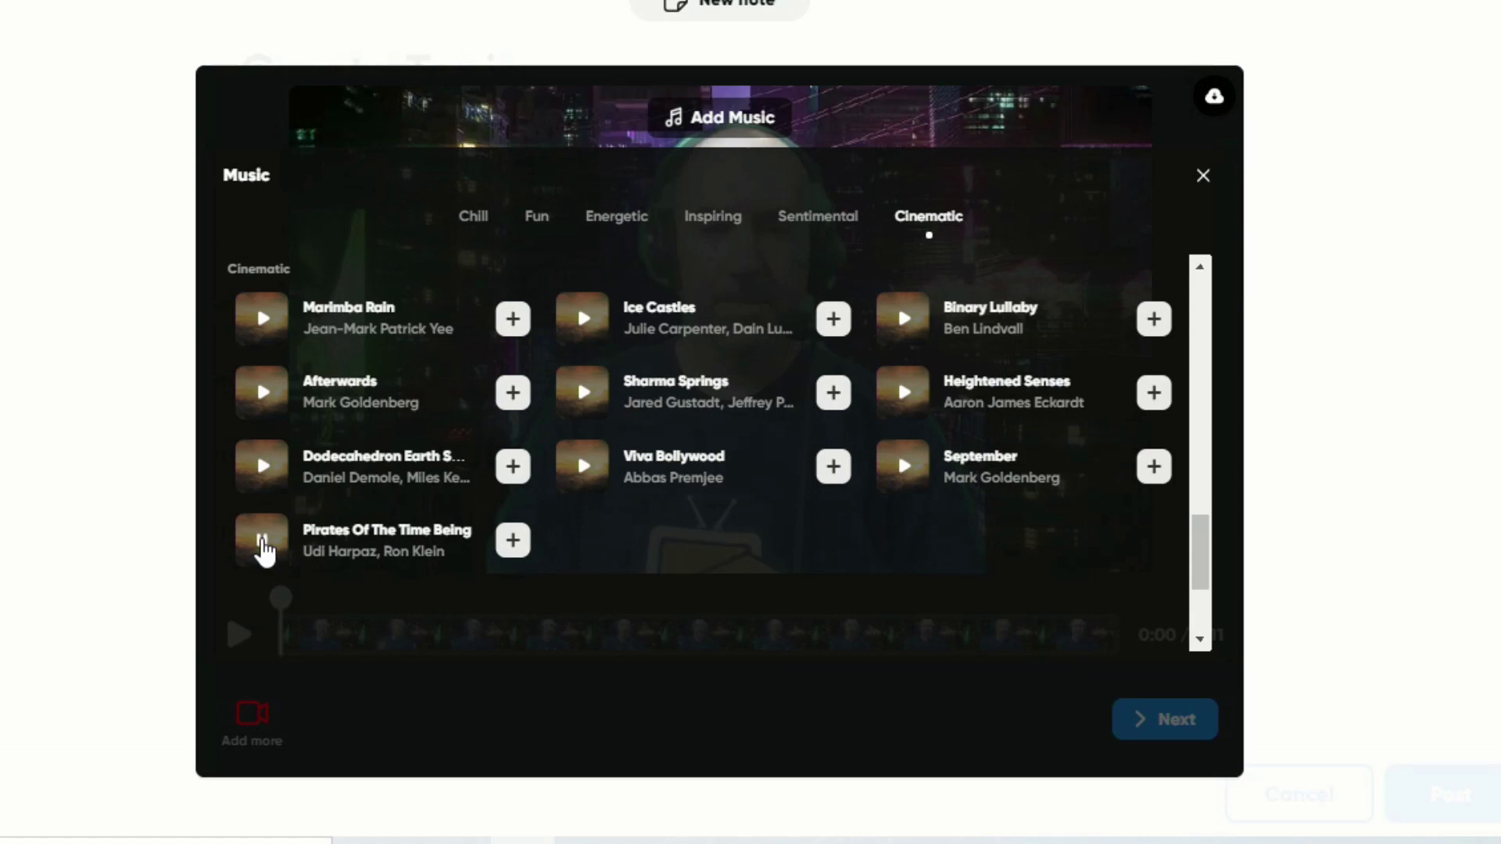
click(264, 541)
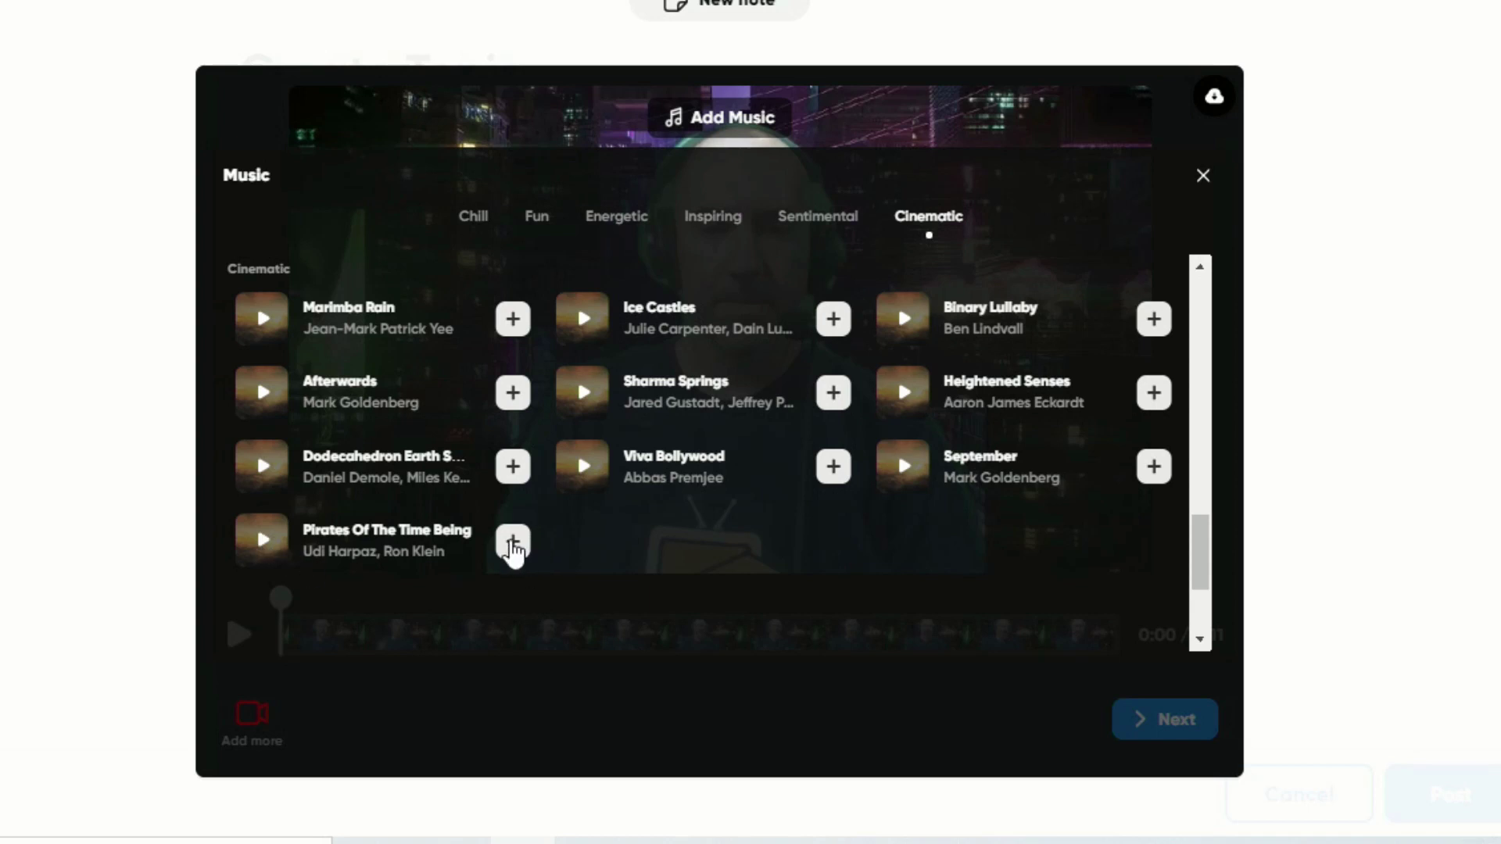
click(513, 542)
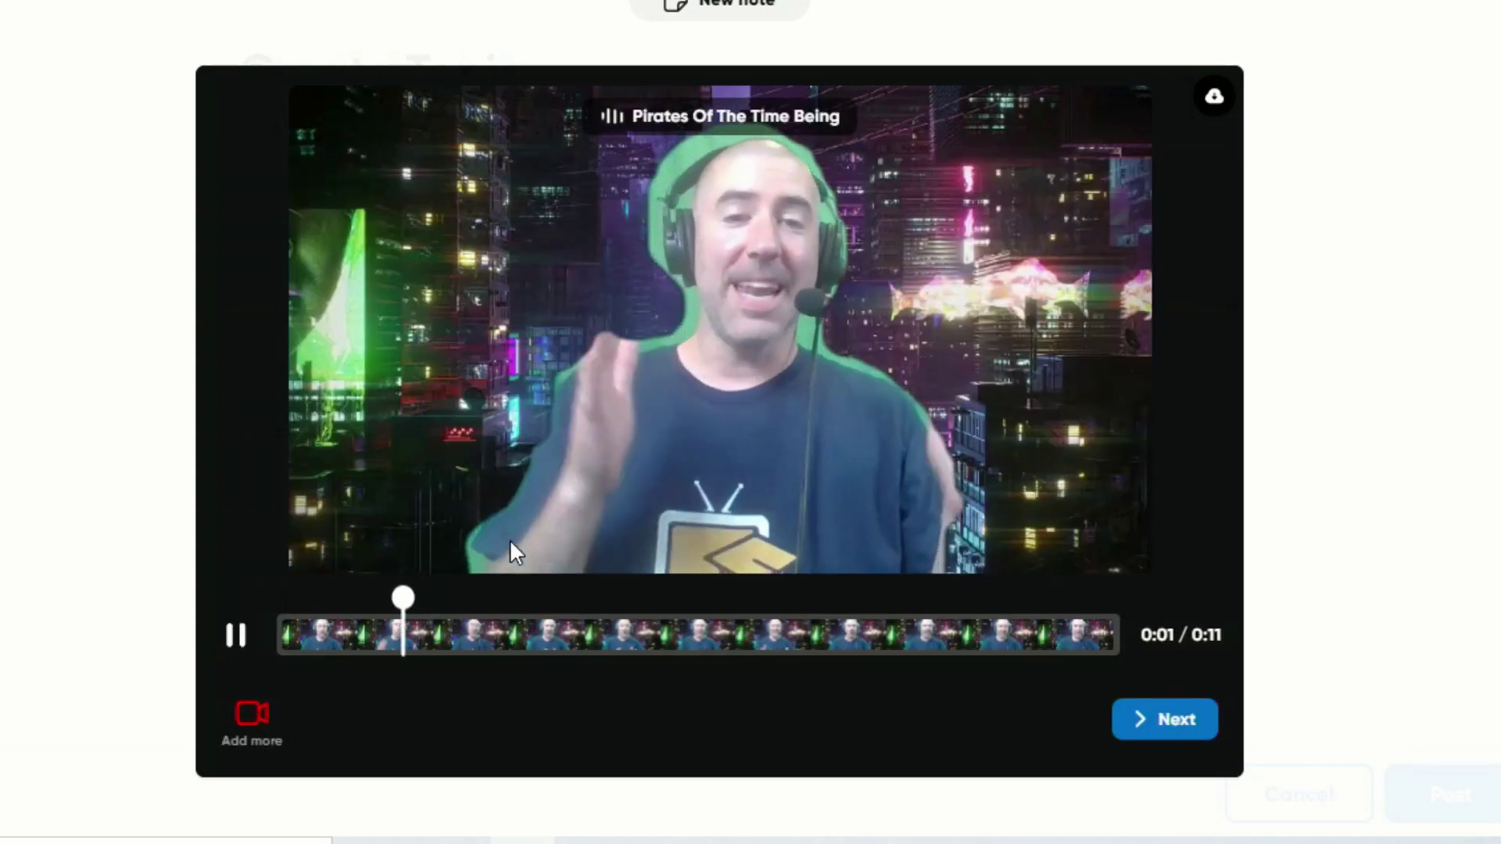